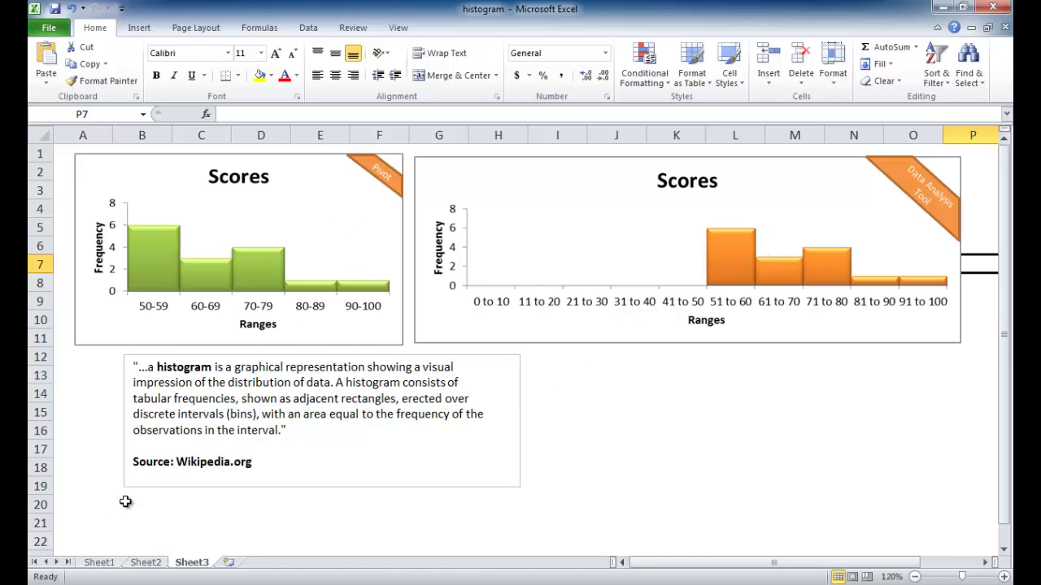
- Build a PivotTable from the scores in A2:A16, placed at cell C2 on the existing sheet
click(100, 563)
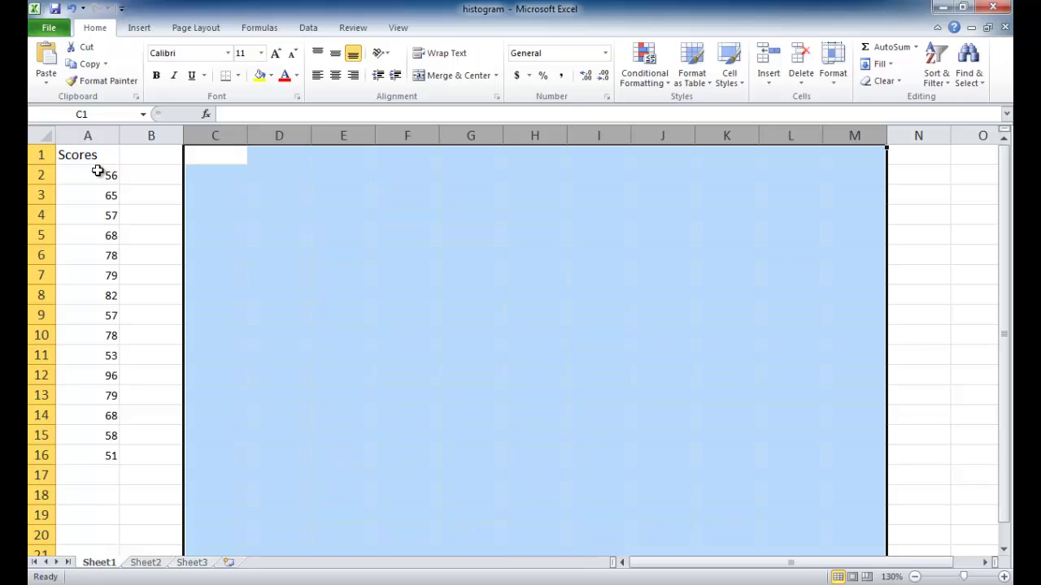
drag(97, 172, 79, 455)
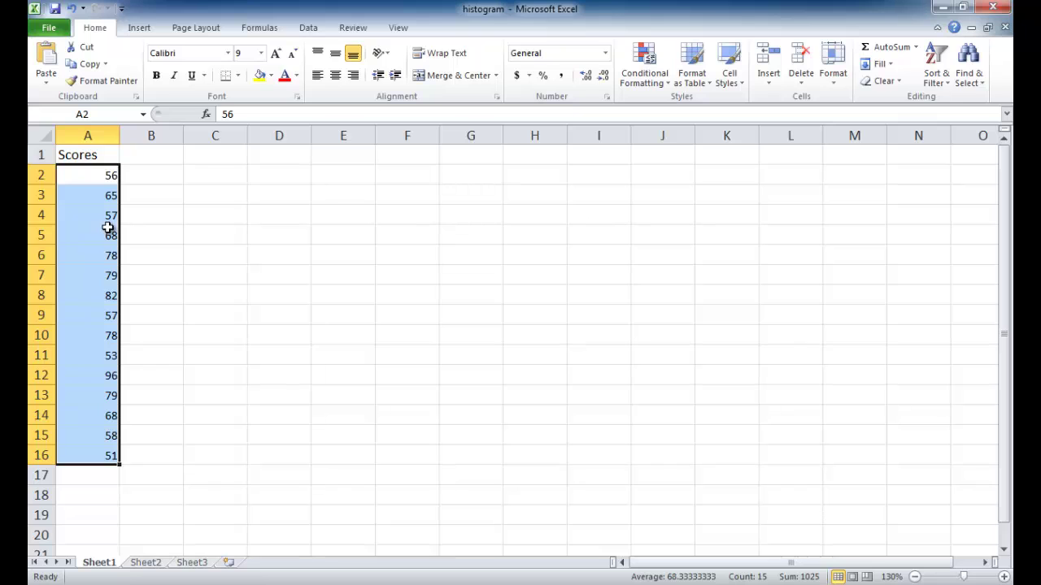
click(144, 29)
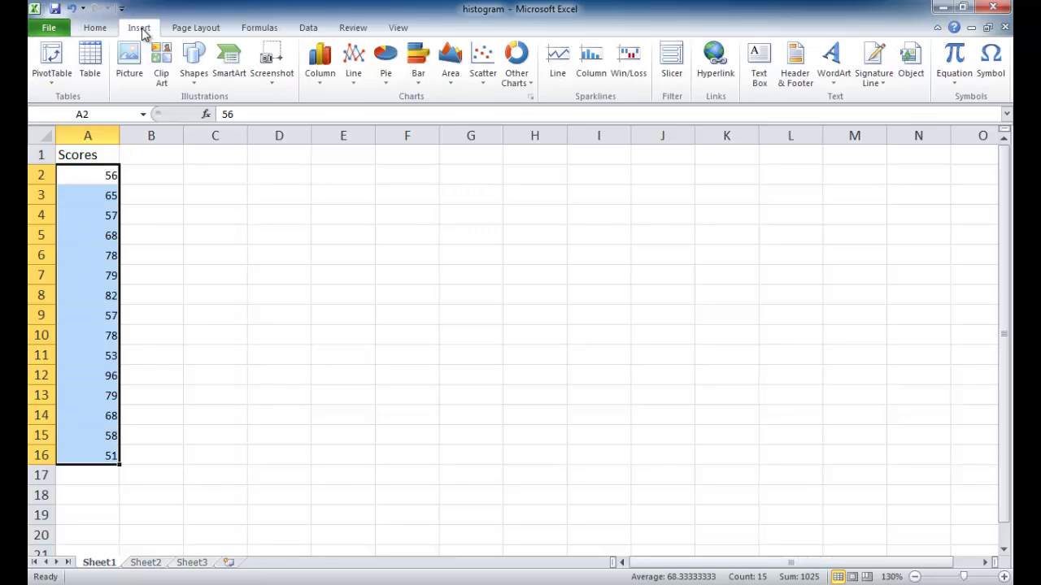
click(57, 79)
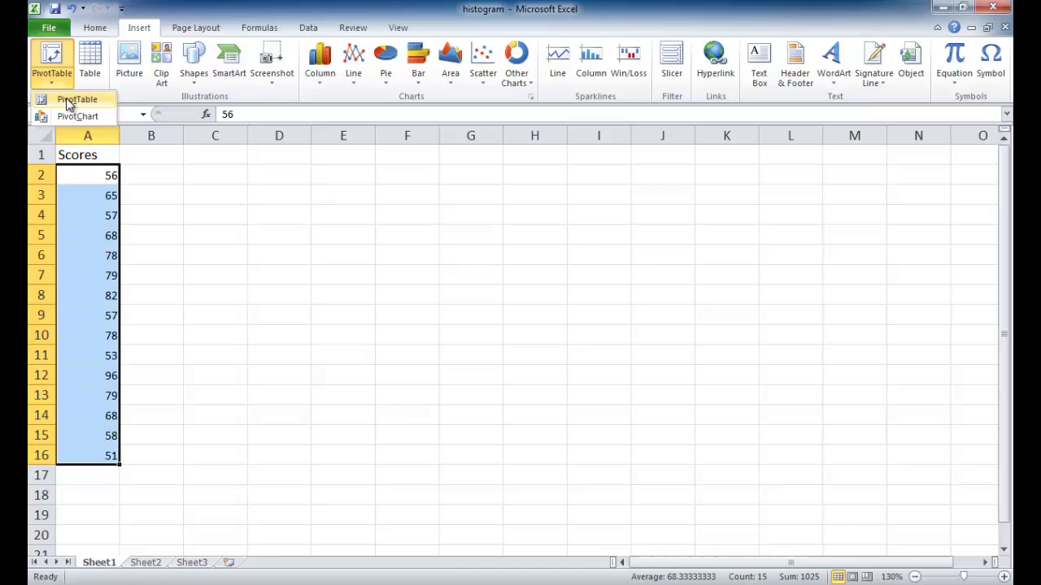
click(68, 101)
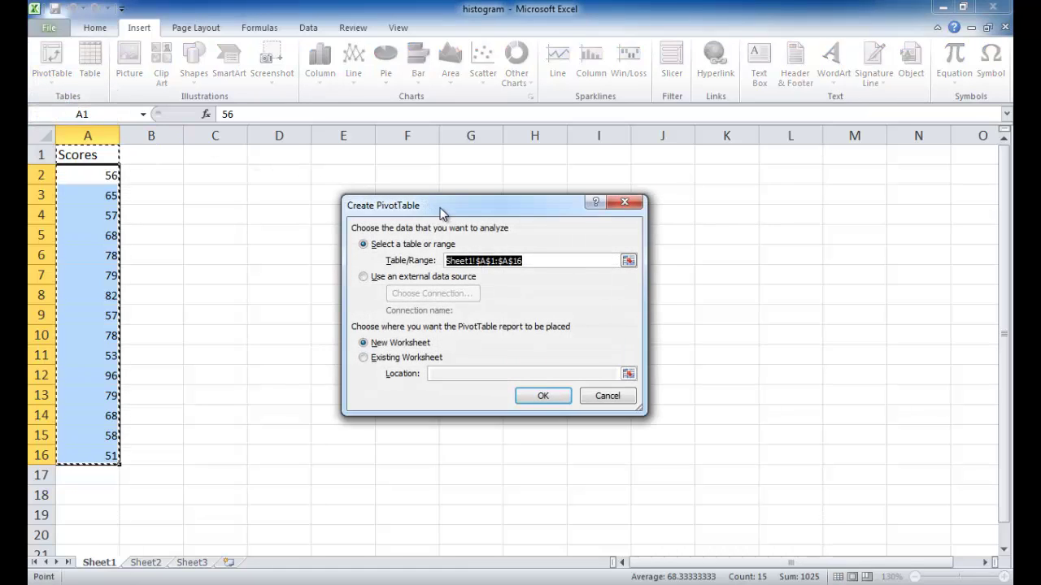
drag(441, 213, 357, 191)
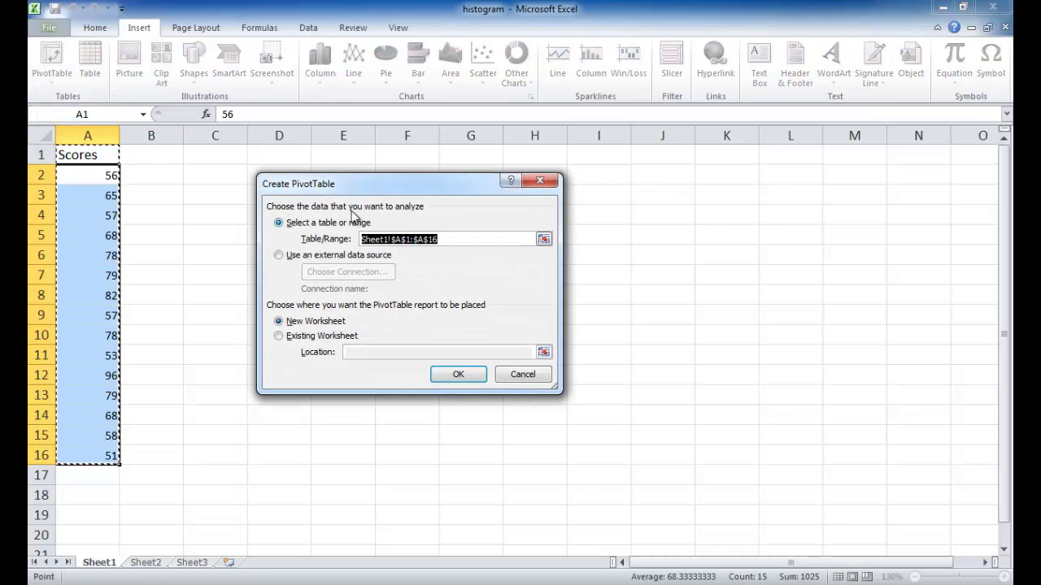
click(279, 336)
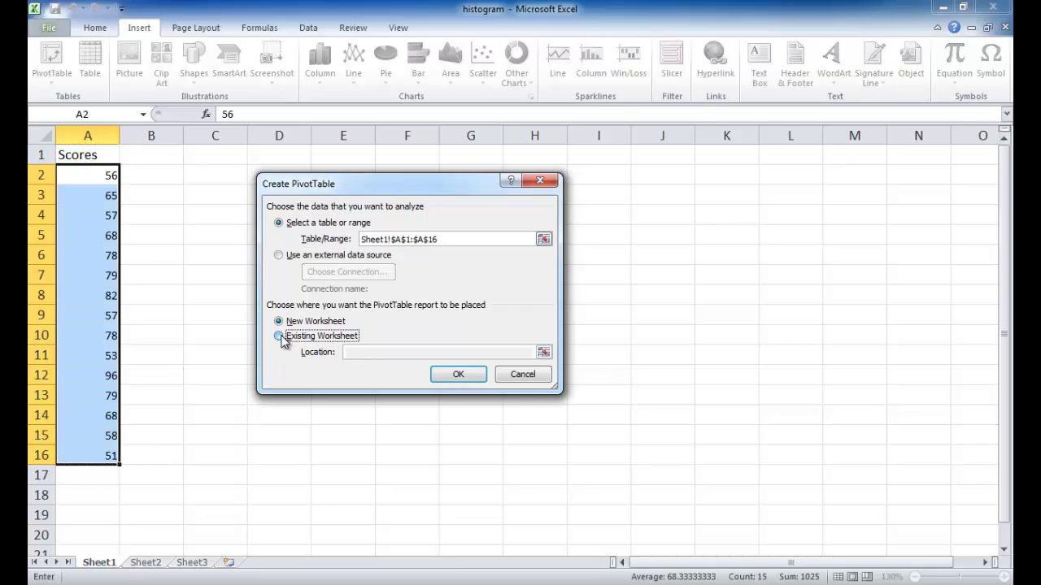
click(198, 174)
click(452, 374)
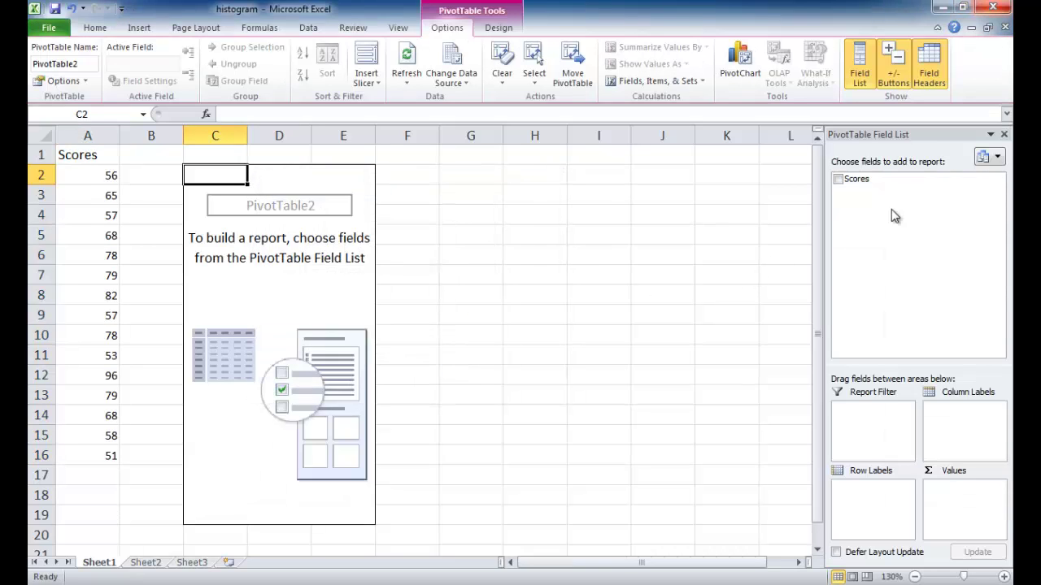
- Put Scores in both Row Labels and Values, summarizing the values by Count instead of Sum
drag(856, 188, 871, 498)
drag(864, 183, 954, 490)
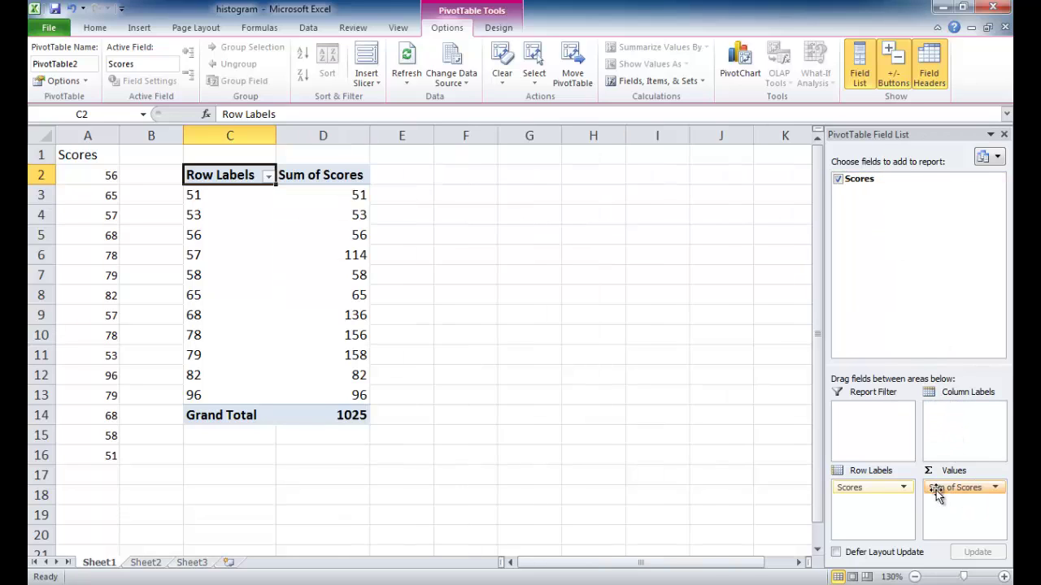
click(962, 493)
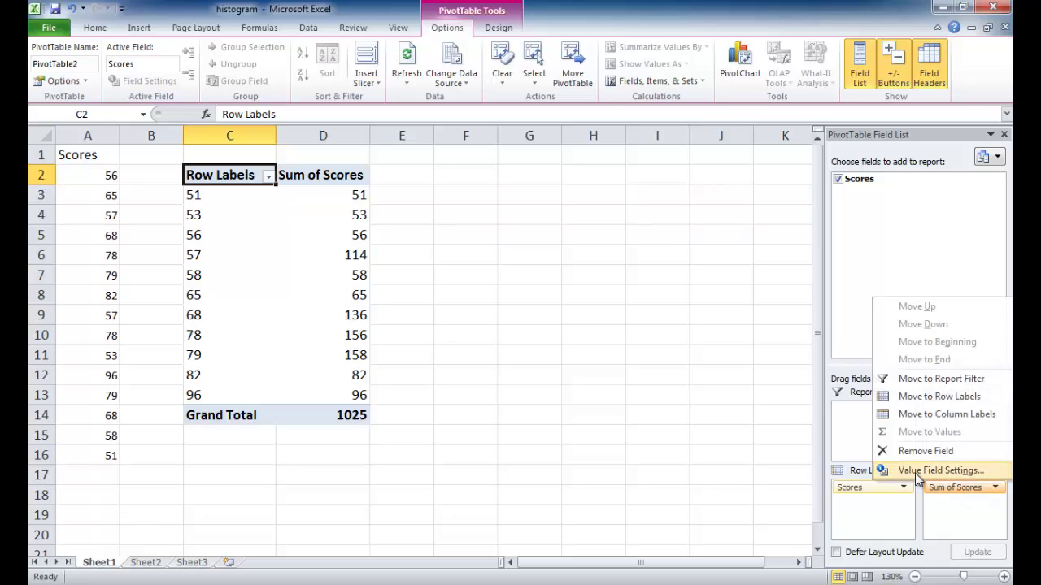
click(917, 472)
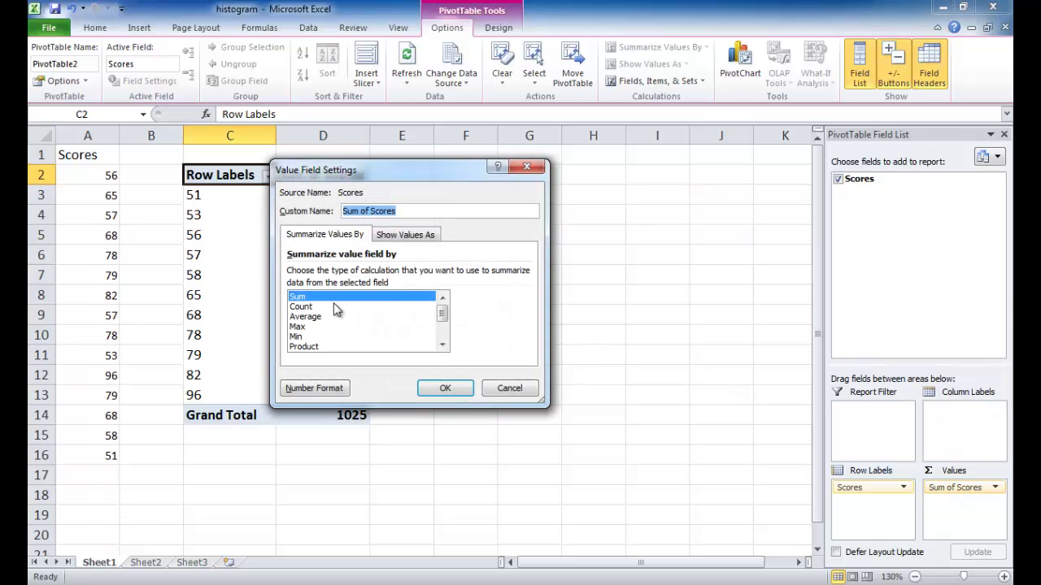
click(303, 307)
click(439, 389)
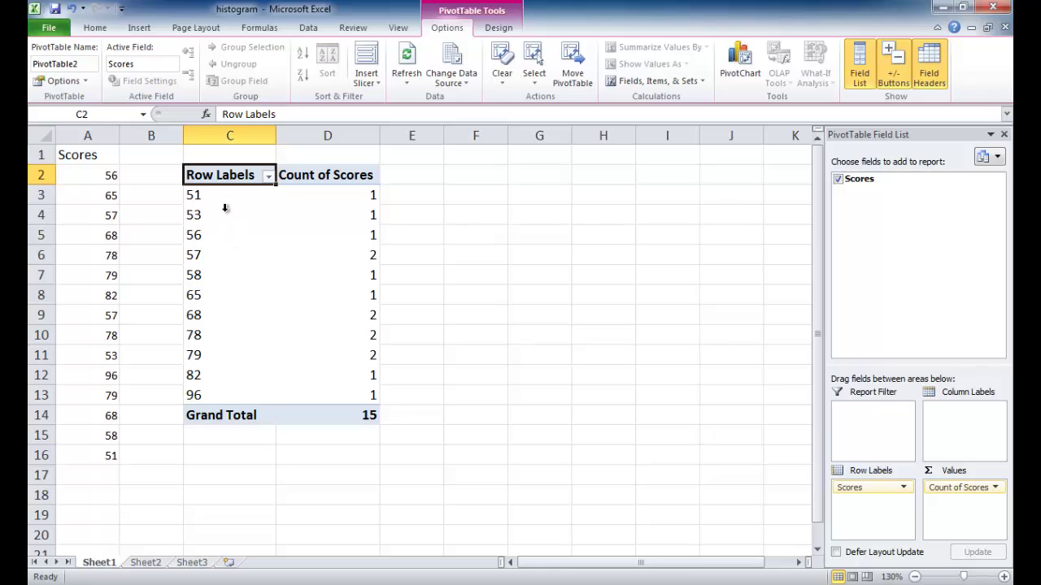
- Group the PivotTable score rows by 10, ending at 100
click(219, 255)
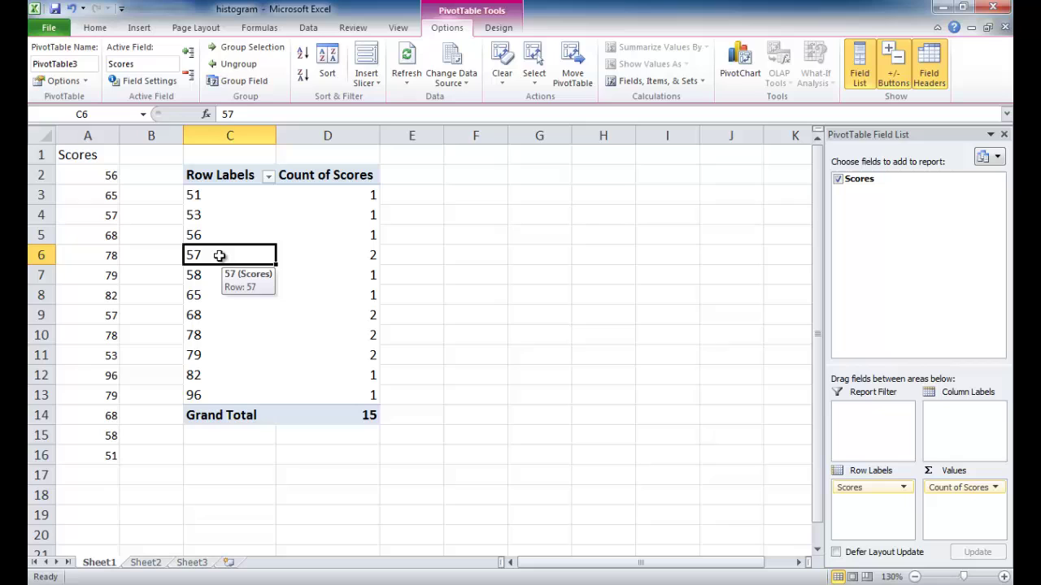
right_click(220, 256)
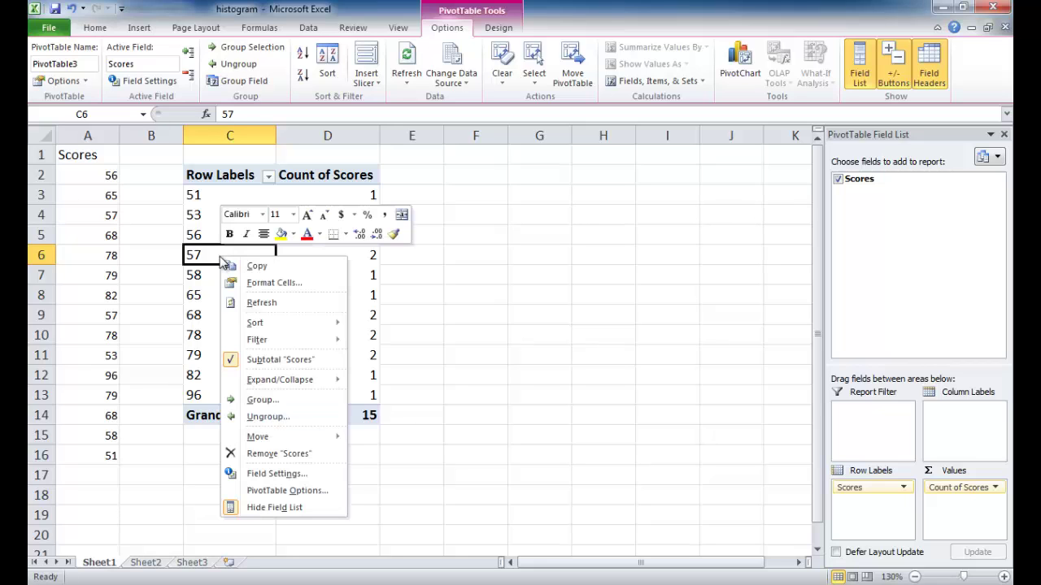
click(263, 399)
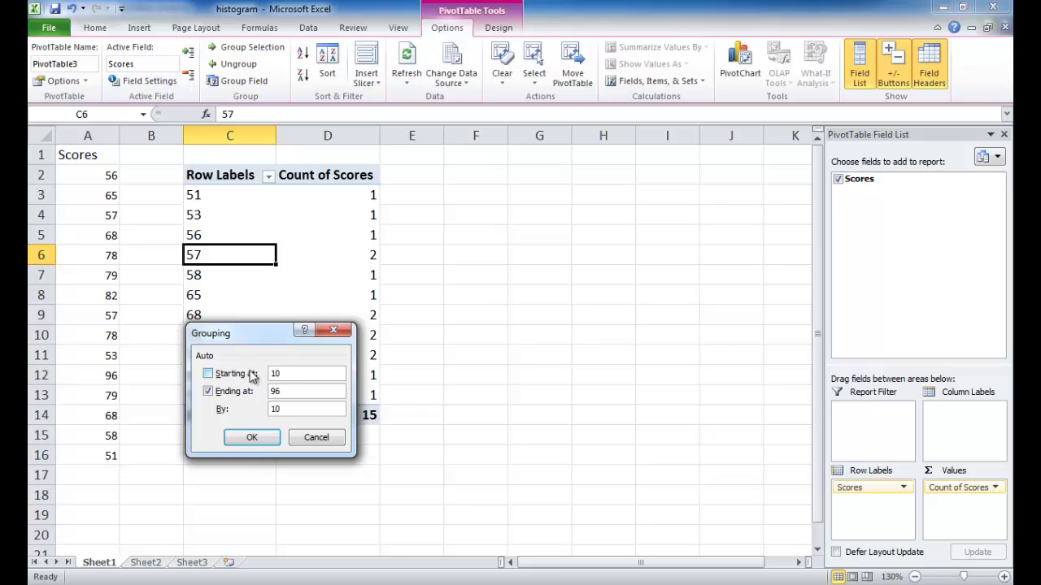
double_click(273, 391)
click(273, 438)
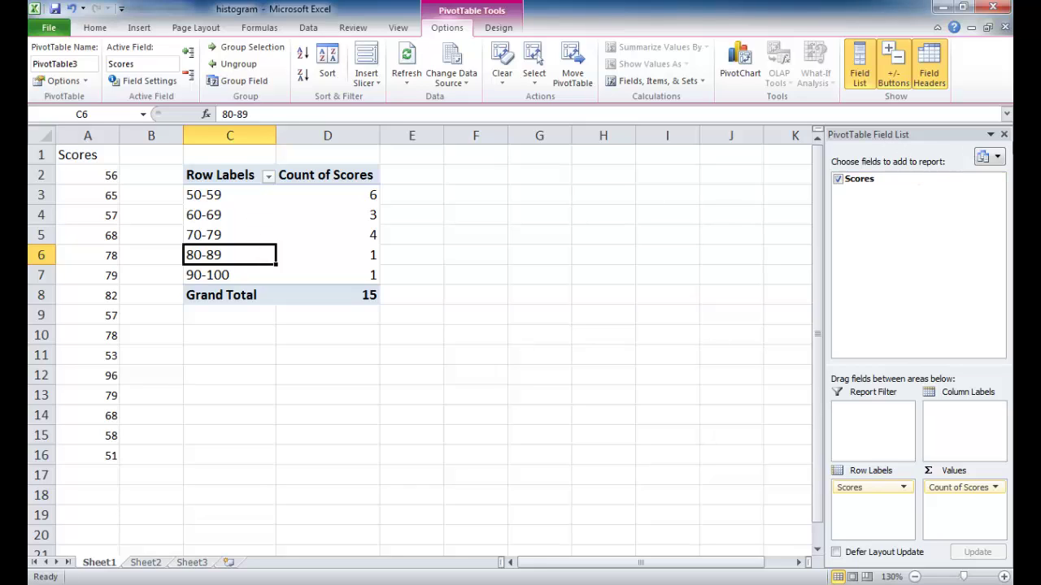
- Close the field list, insert a Clustered Column PivotChart and move it right of the table
click(1004, 134)
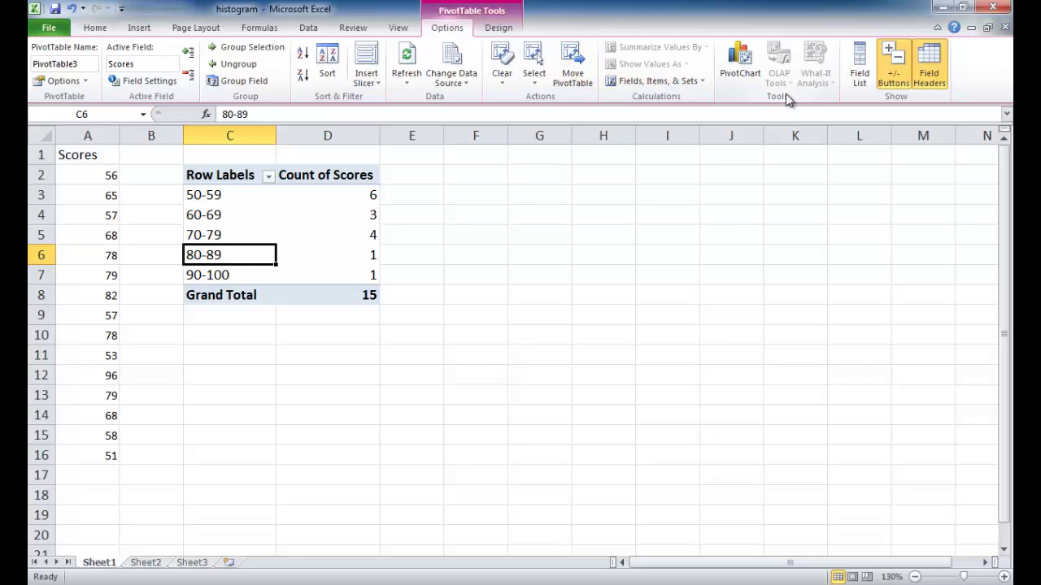
click(747, 65)
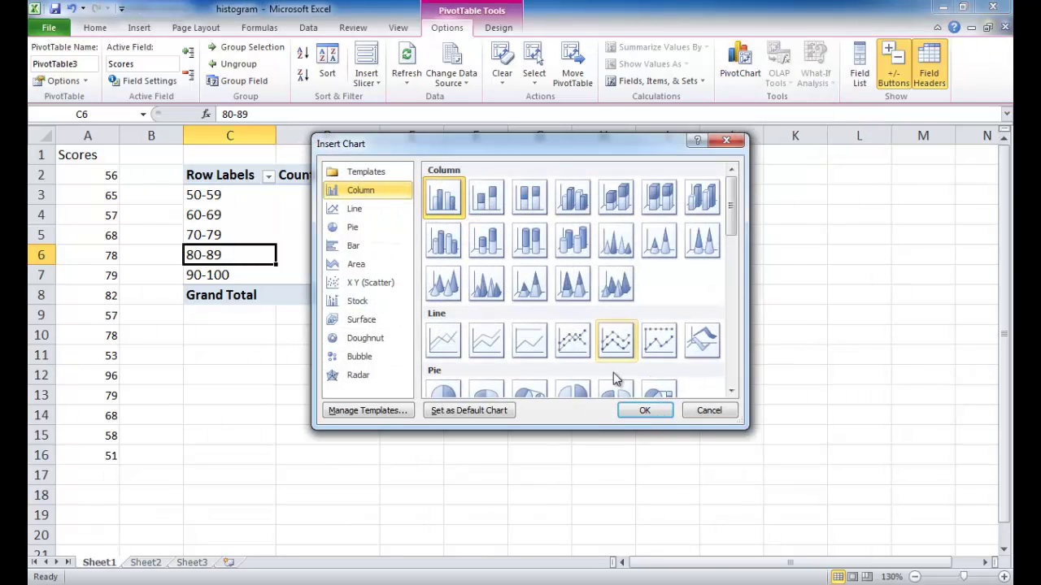
click(644, 411)
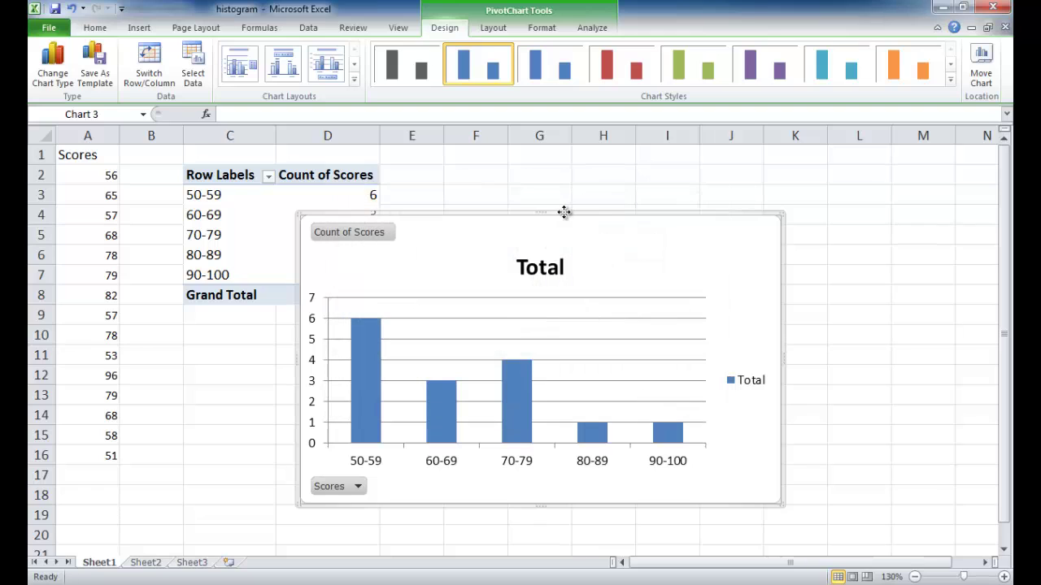
drag(564, 212, 663, 169)
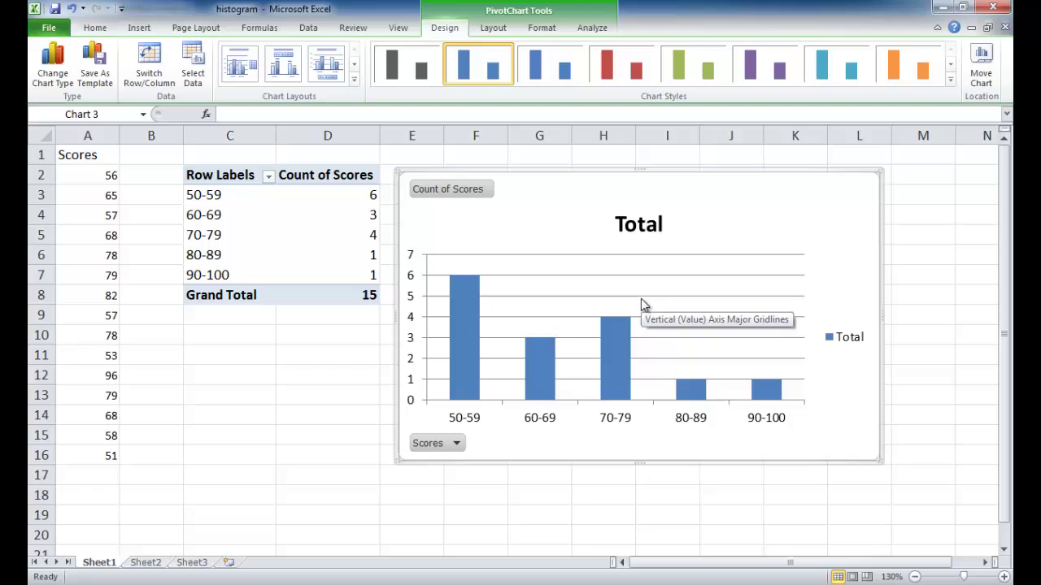
- Hide all field buttons on the chart, then delete the Total legend and horizontal gridlines
click(455, 443)
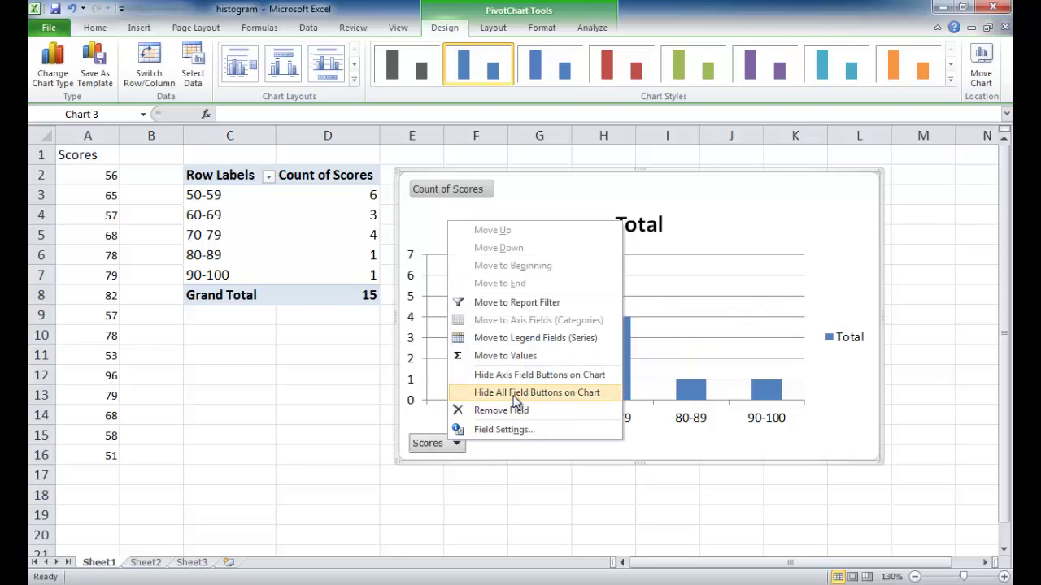
click(514, 393)
click(843, 327)
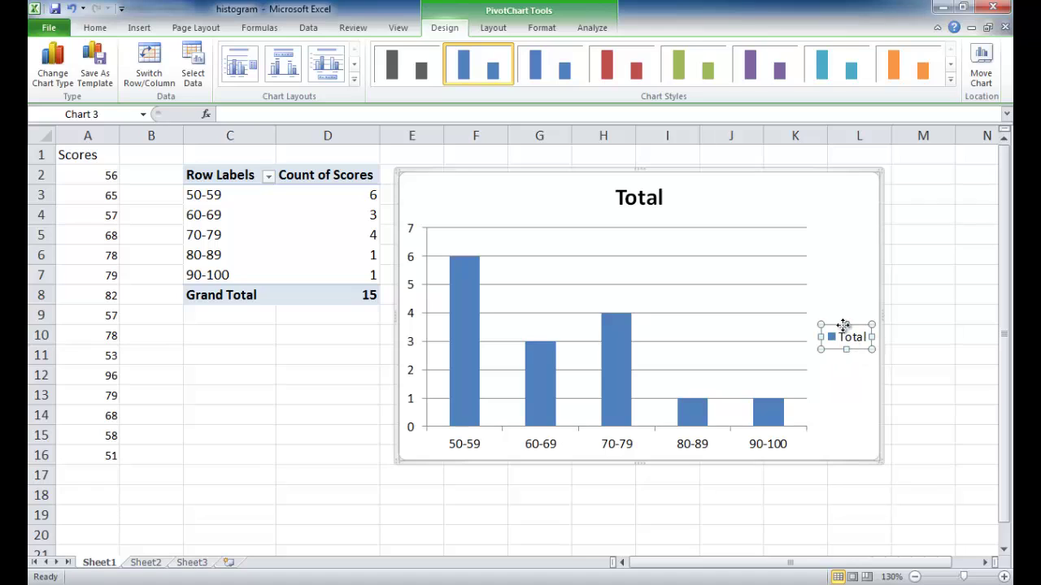
click(839, 326)
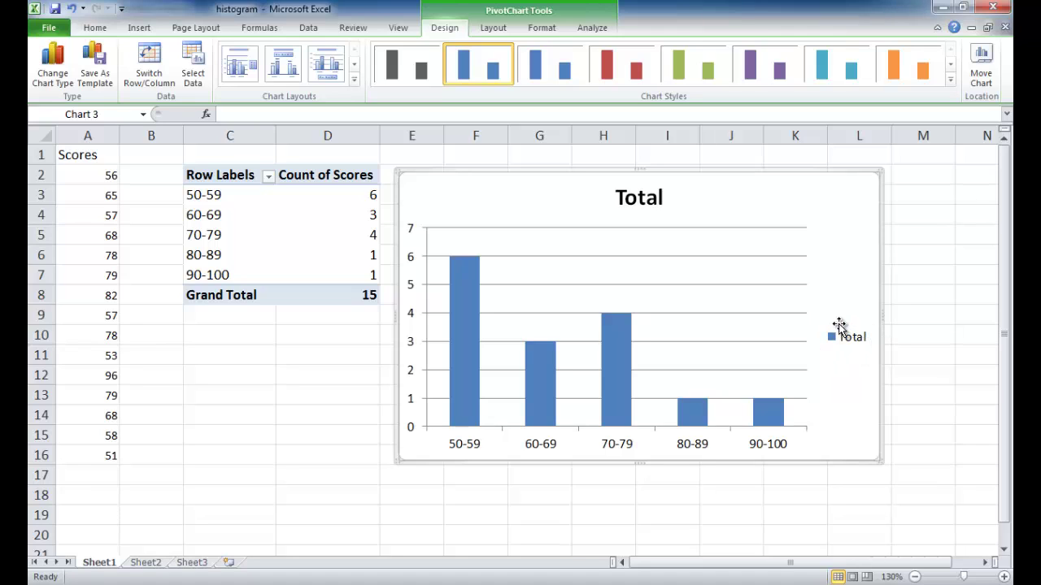
click(842, 345)
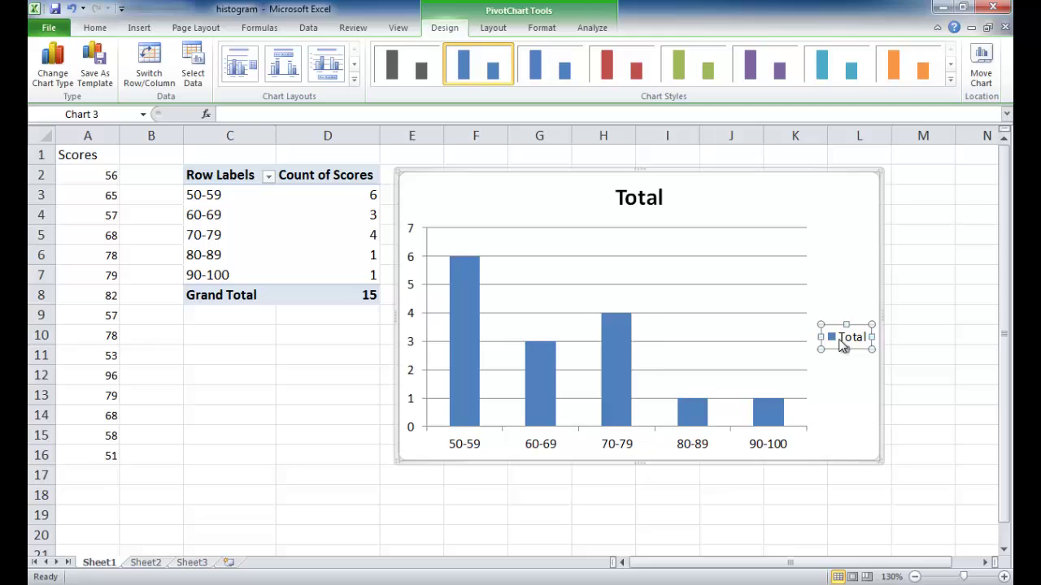
key(Delete)
click(805, 284)
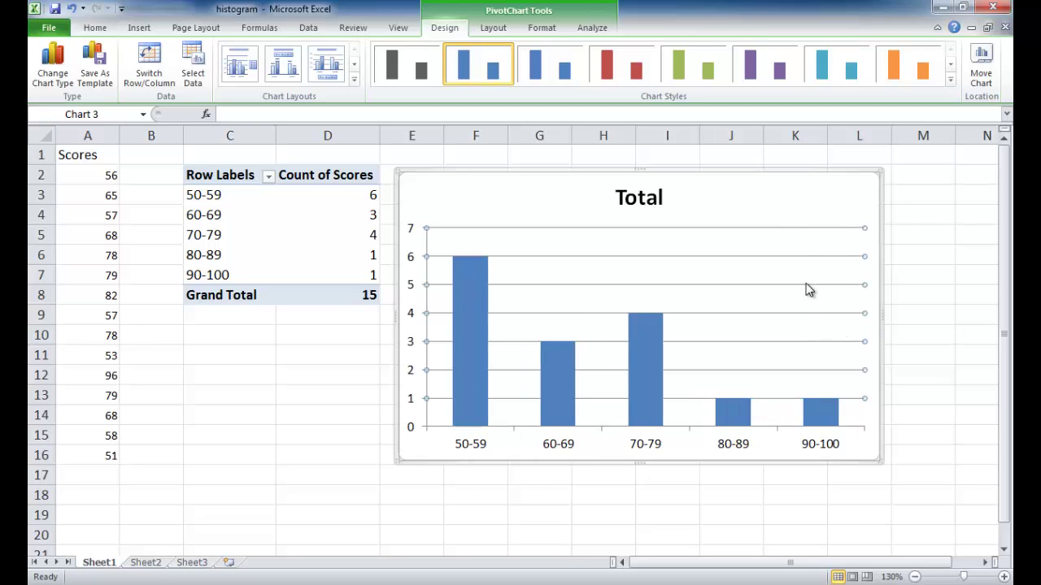
key(Delete)
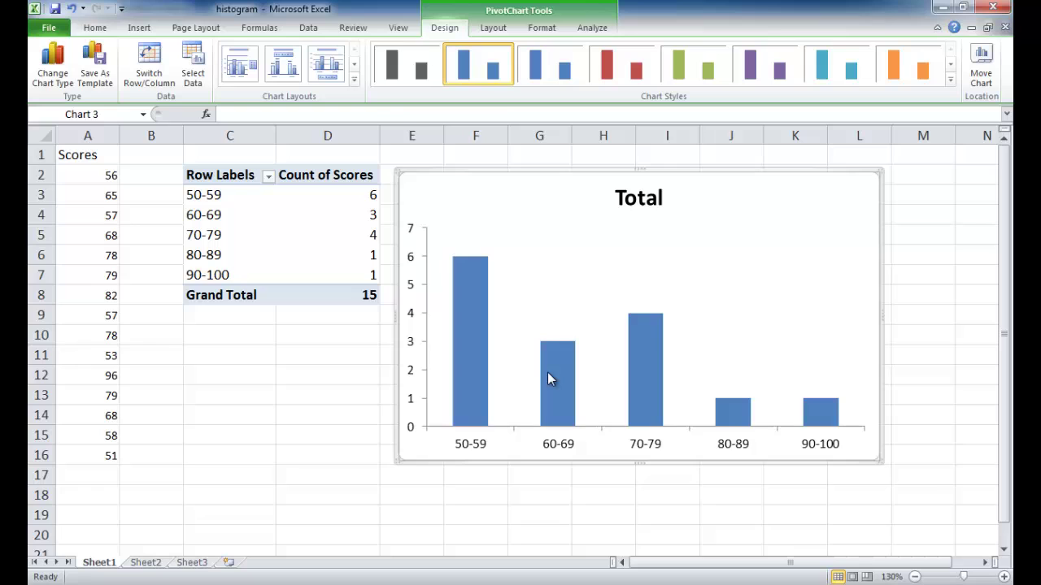
- Set the bar series gap width to No Gap (0%)
click(476, 305)
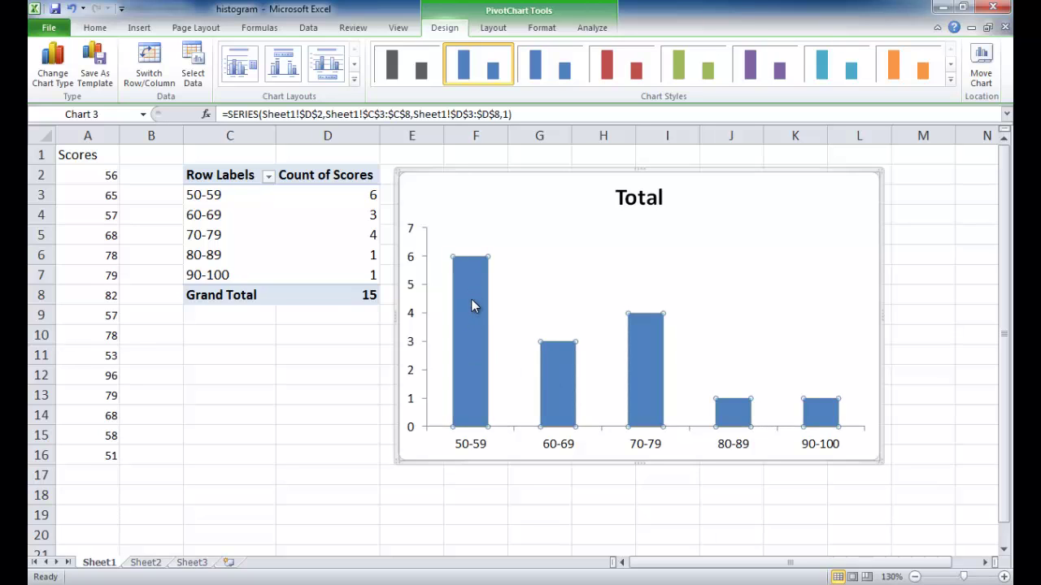
right_click(471, 300)
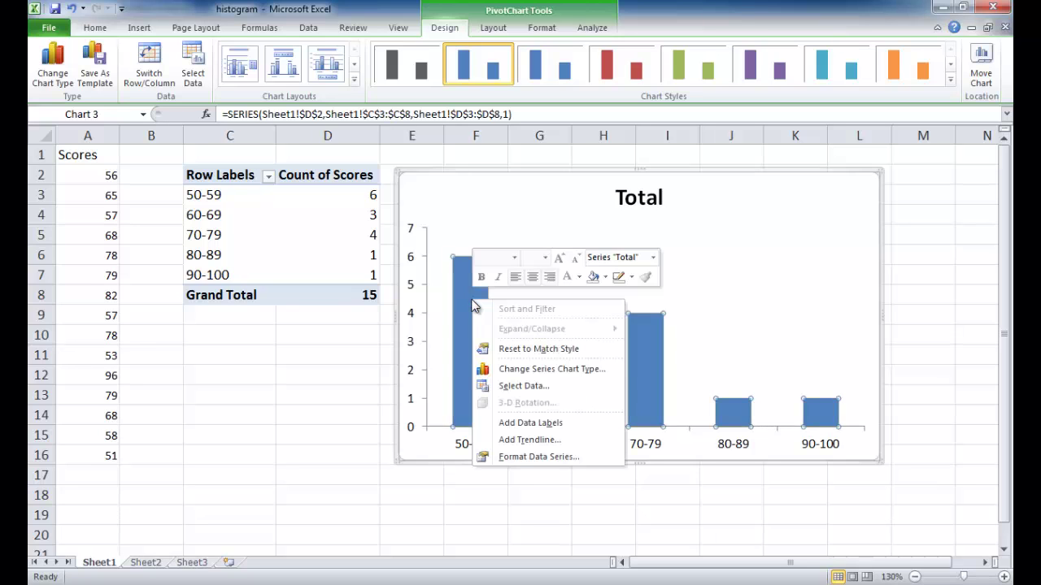
click(535, 460)
drag(480, 81, 488, 69)
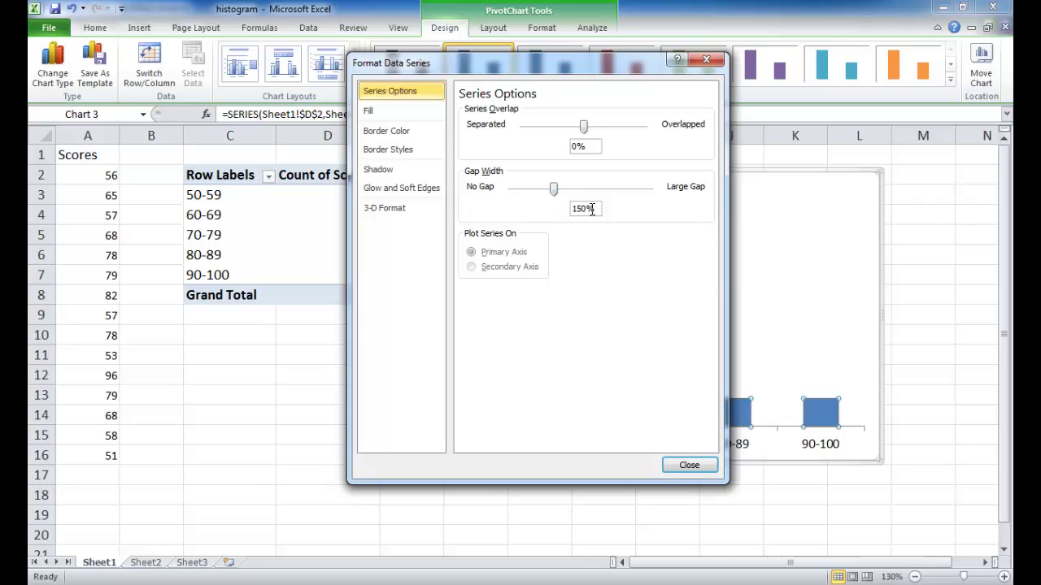
drag(553, 189, 509, 188)
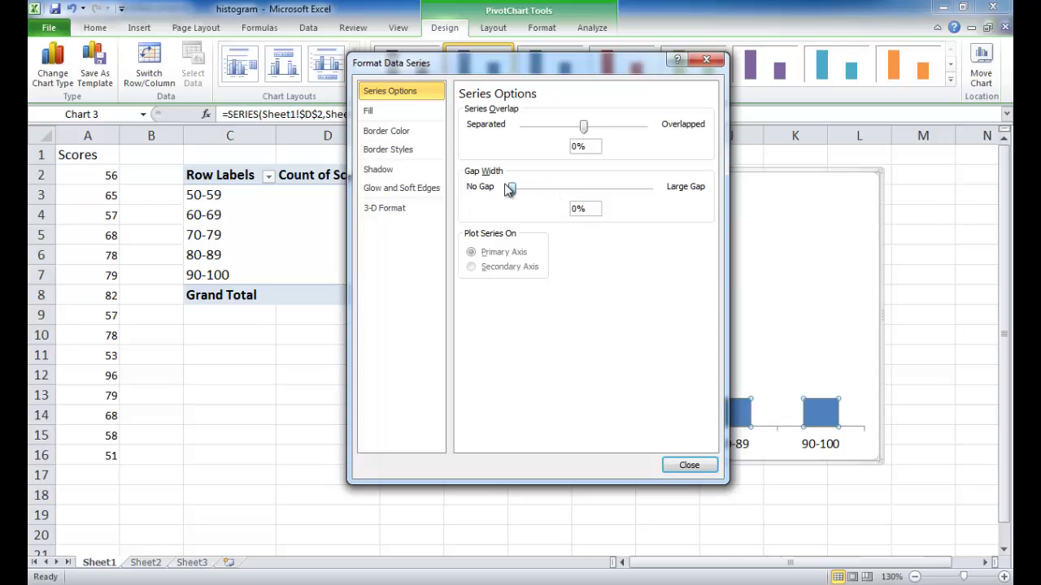
click(689, 468)
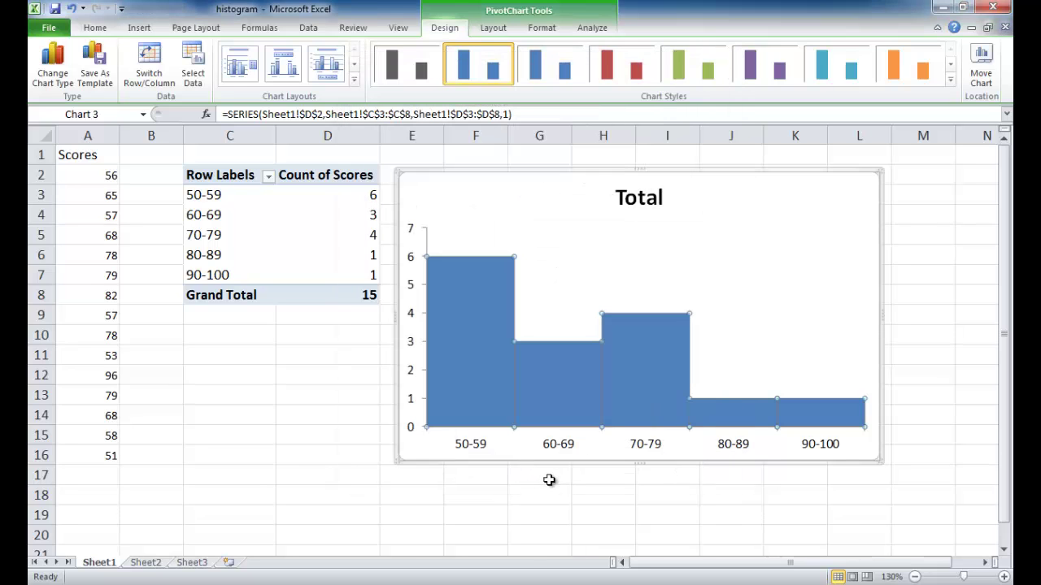
- Apply the green beveled chart style and add a centered overlay title 'Scores'
click(949, 79)
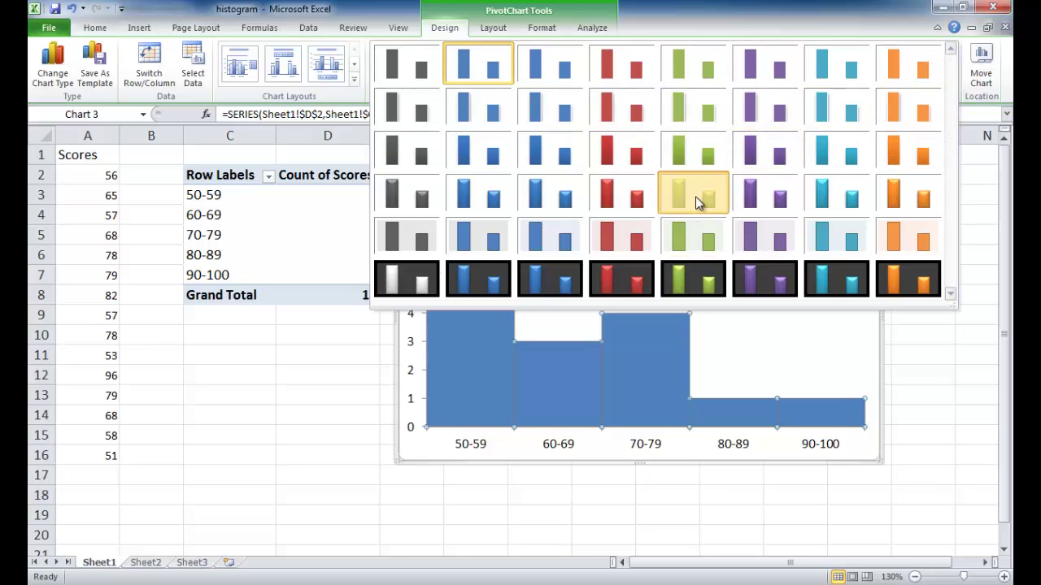
click(695, 202)
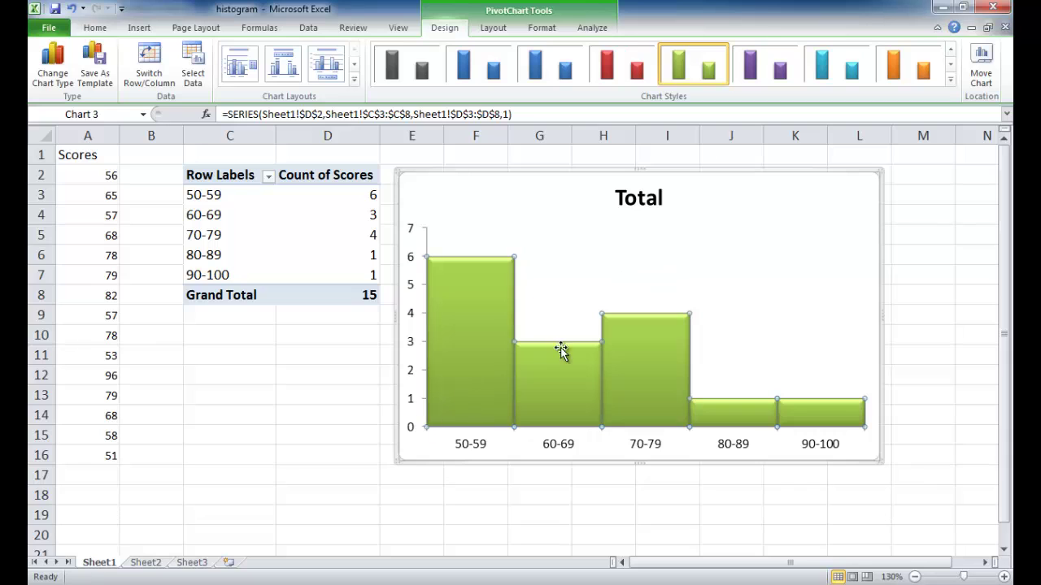
click(493, 30)
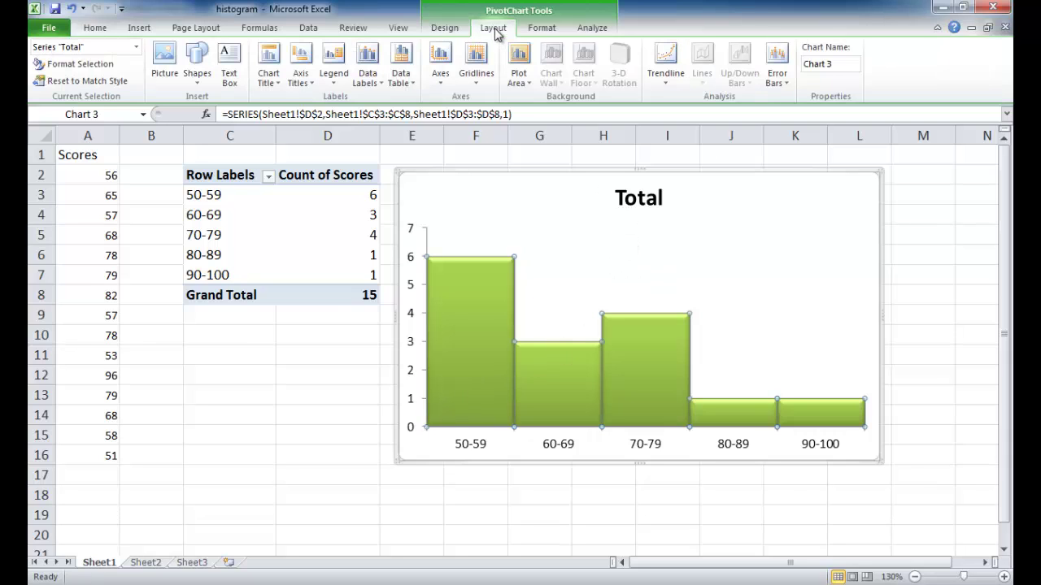
click(270, 74)
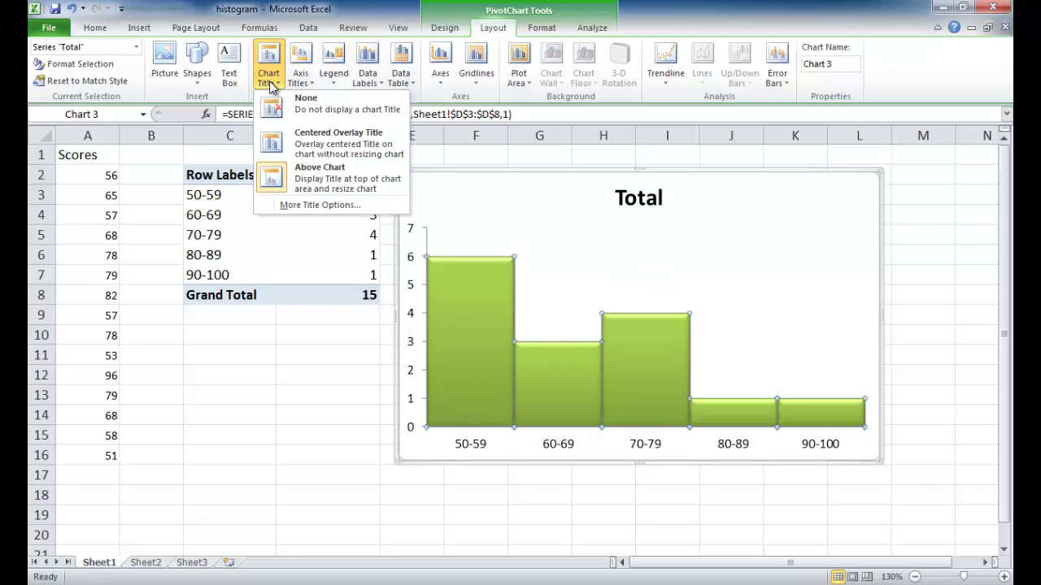
click(305, 147)
text(Score)
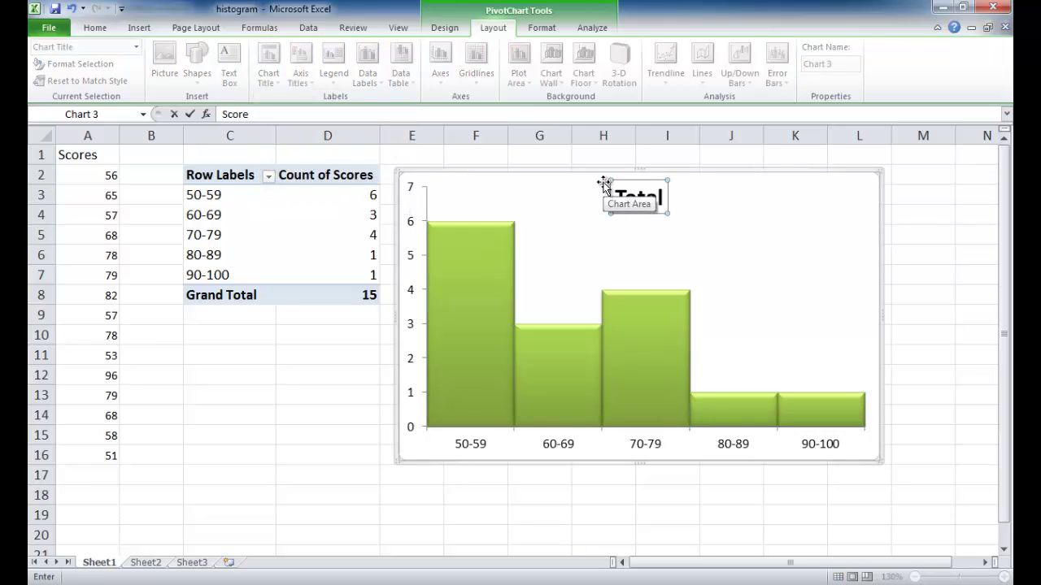
text(s)
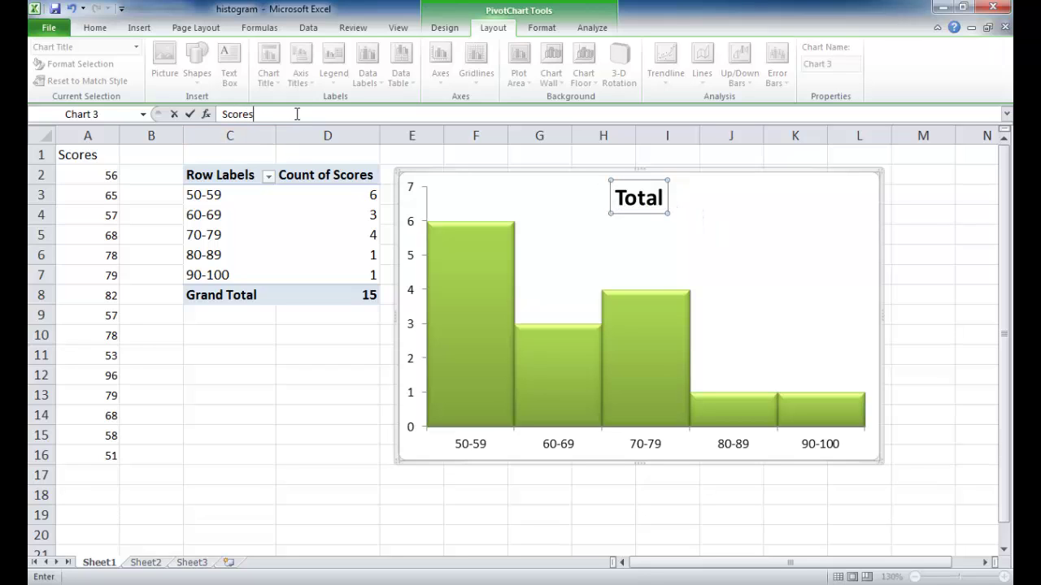
key(Return)
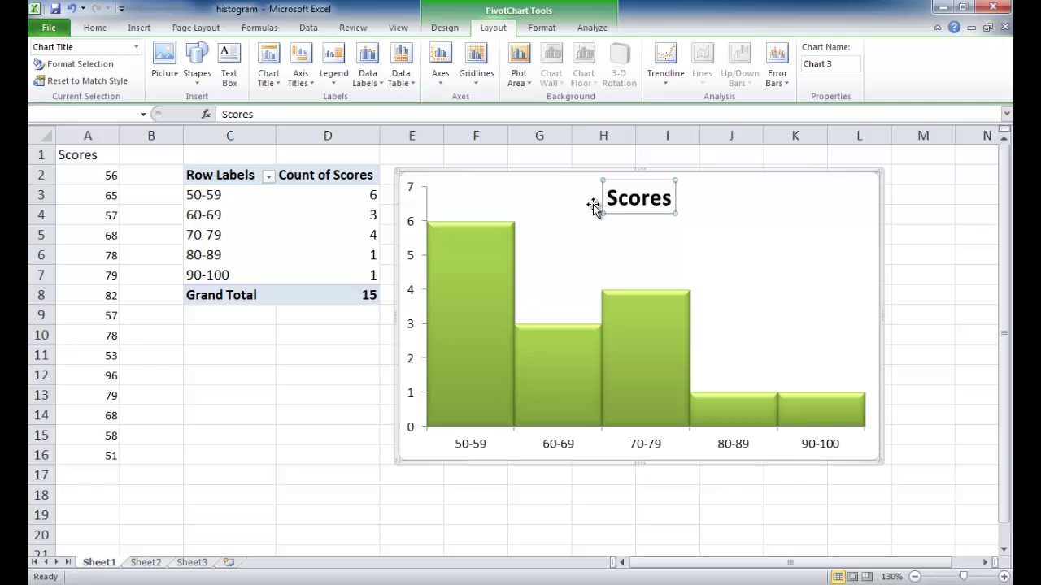
- Add the horizontal axis title 'Ranges' below the axis
click(300, 75)
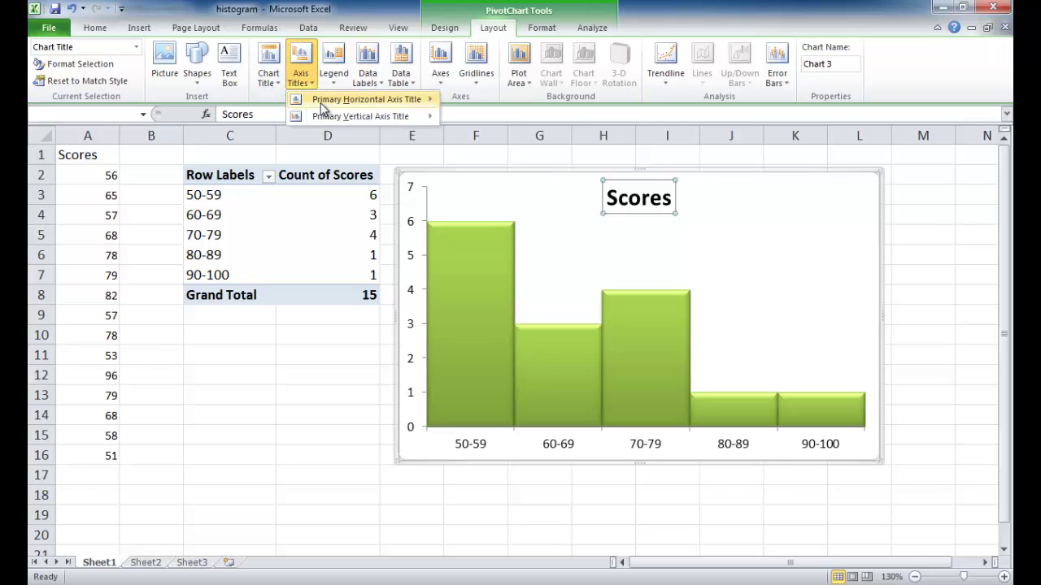
mouse_move(350, 105)
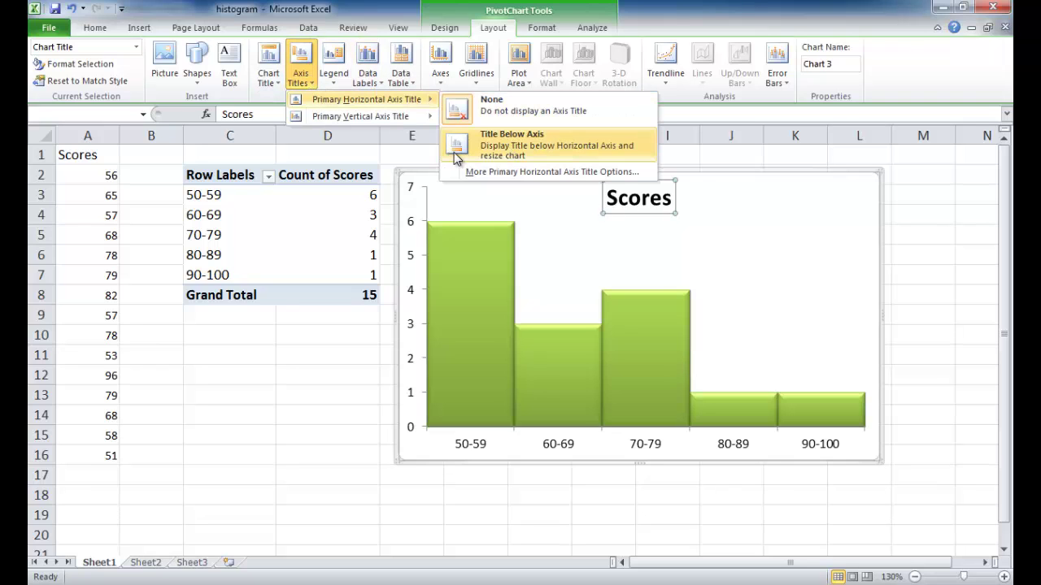
click(506, 142)
text(Rang)
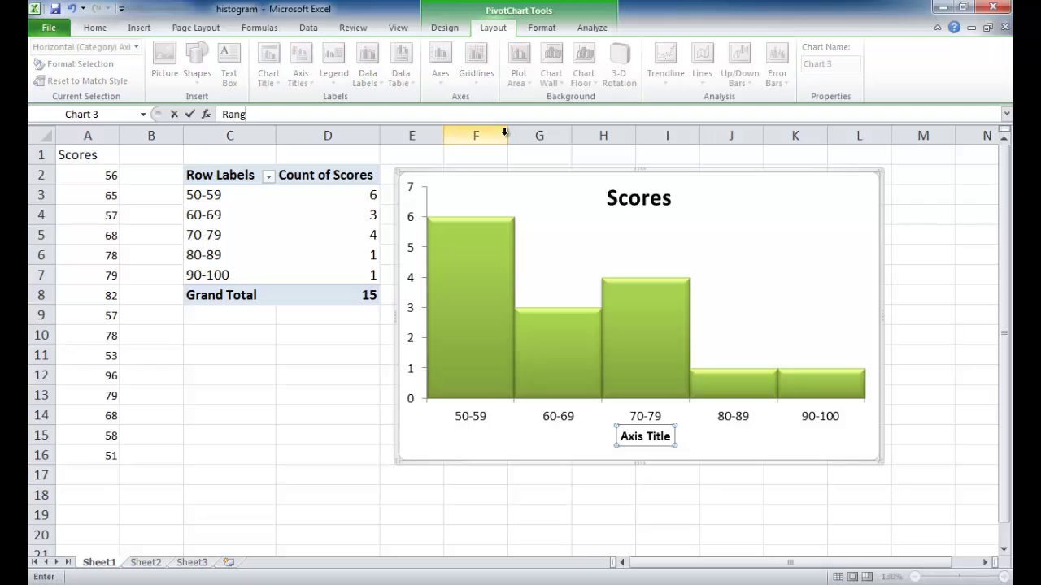
key(Return)
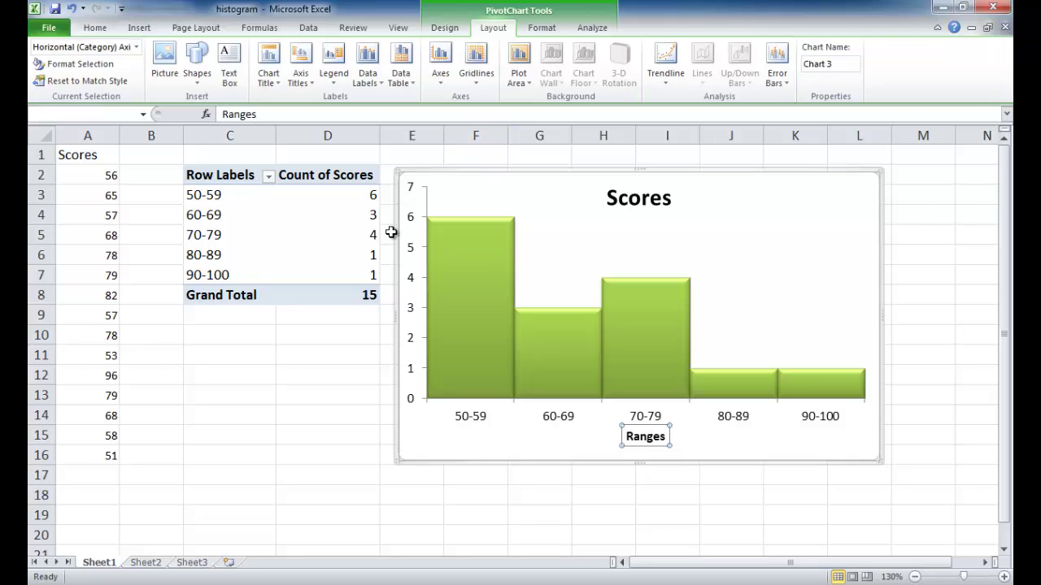
- Add a rotated vertical axis title 'Frequency'
click(300, 69)
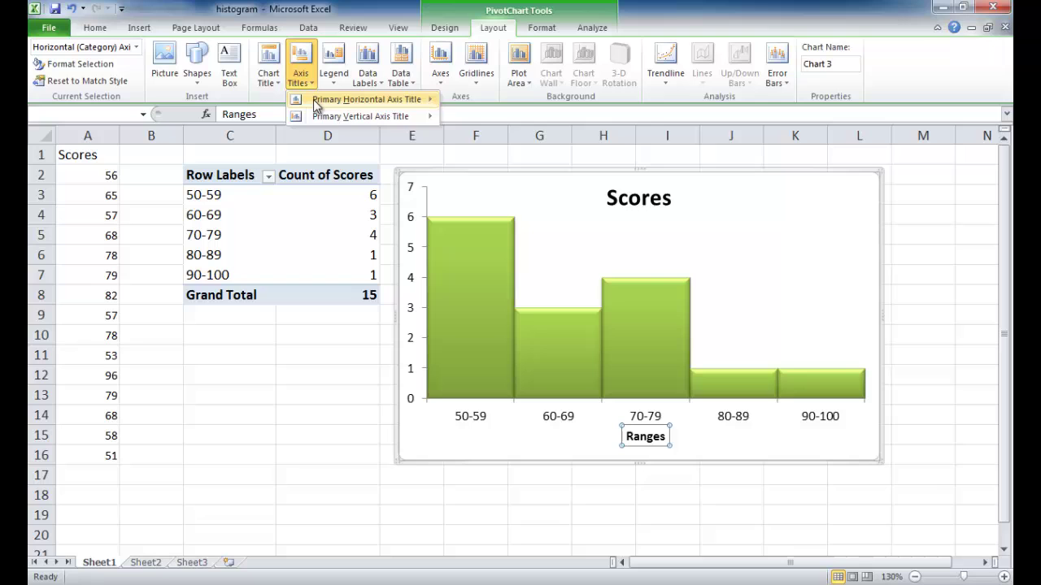
mouse_move(324, 107)
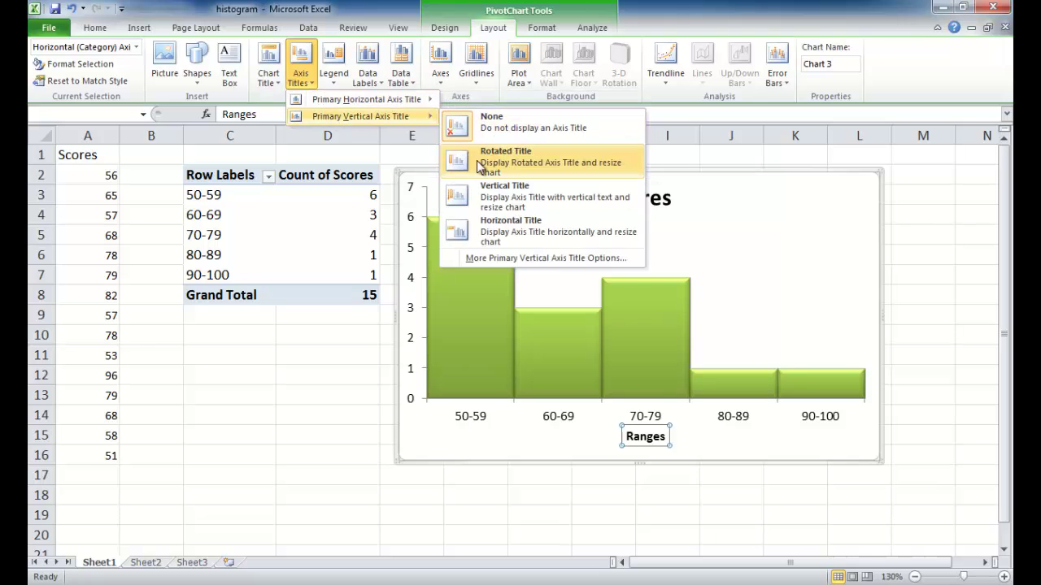
click(513, 162)
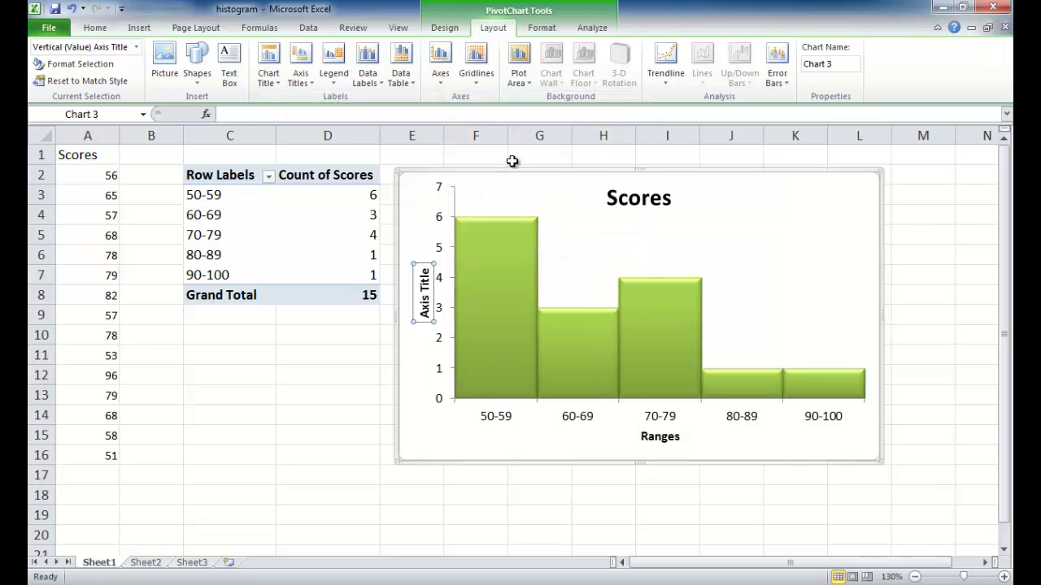
text(Frequency)
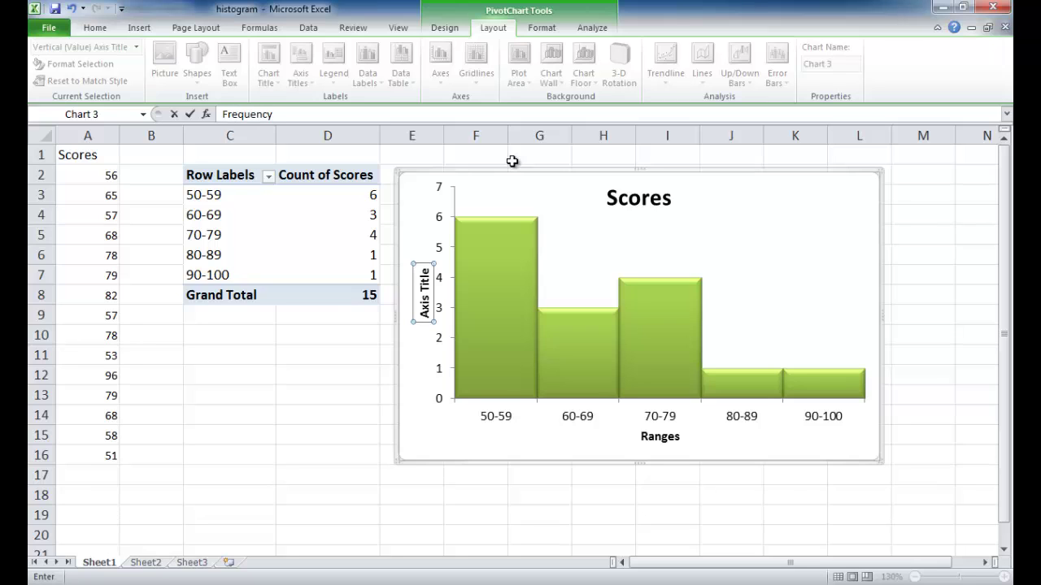
key(Return)
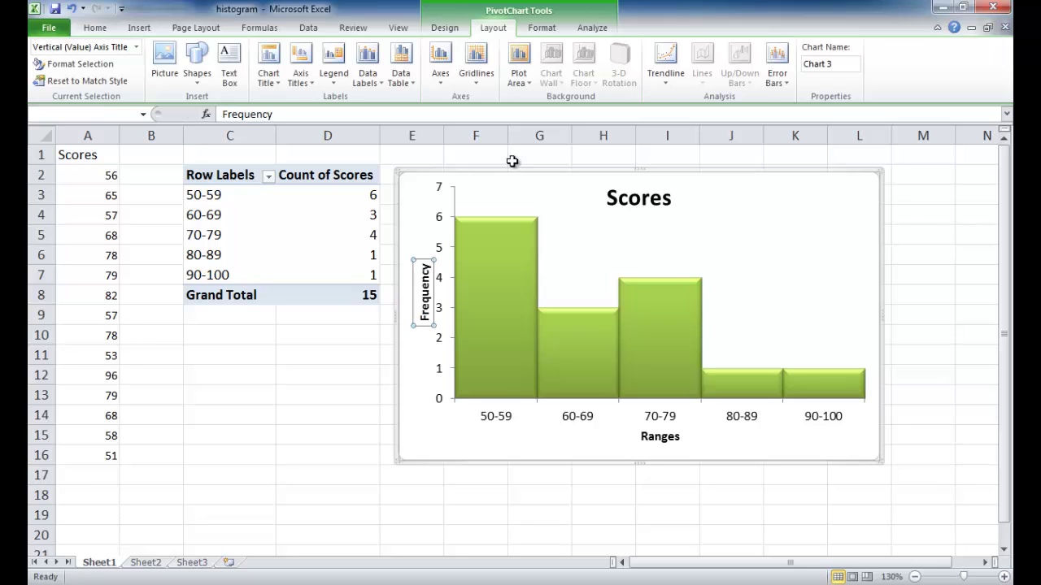
- Deselect the chart via cell D18, switch to Sheet2 and show the Data ribbon
click(348, 489)
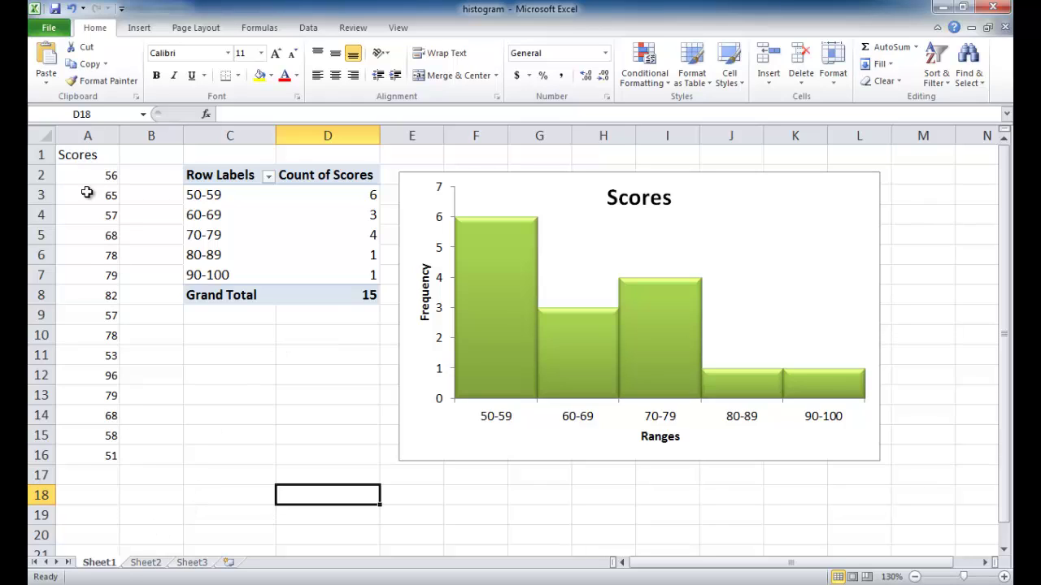
click(153, 564)
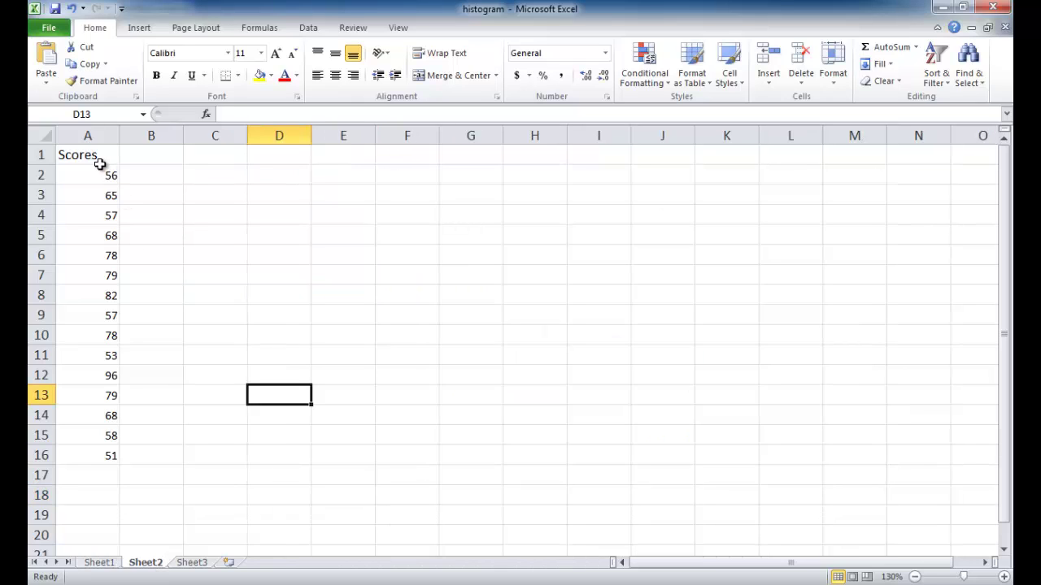
click(308, 28)
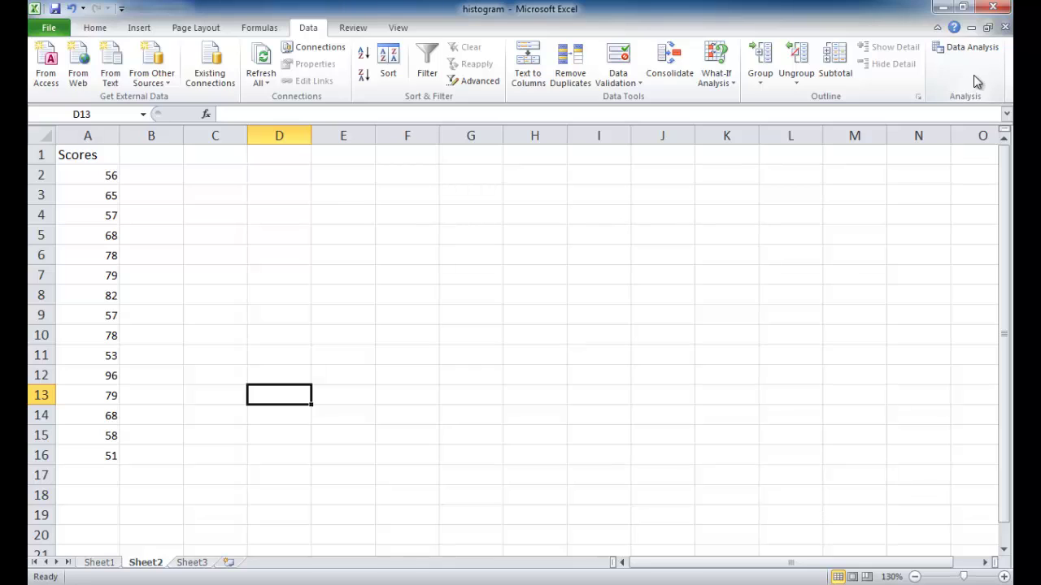
- Enable the Analysis ToolPak through Excel Options > Add-Ins
click(49, 28)
click(69, 317)
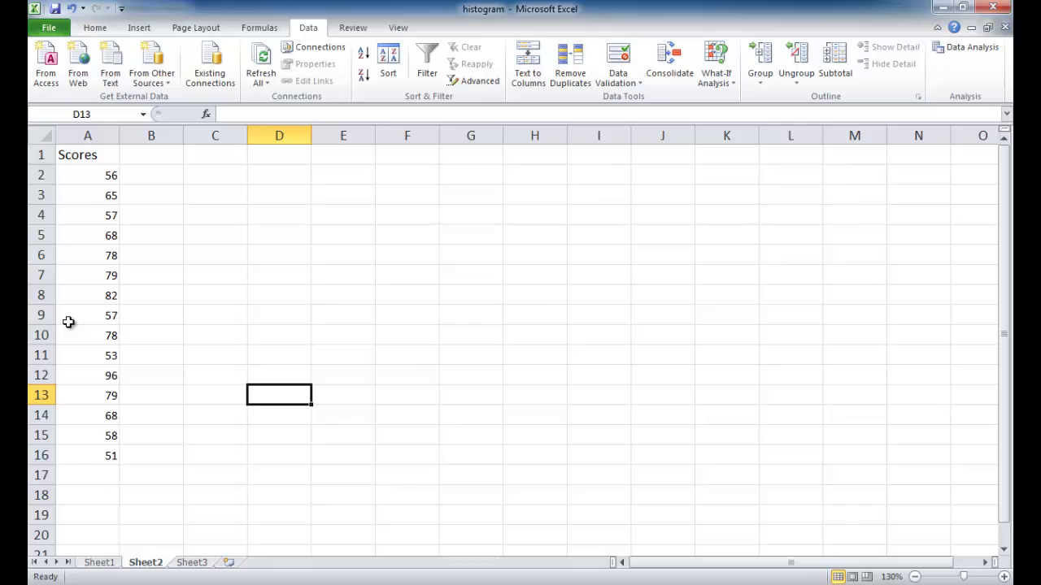
drag(344, 37, 312, 28)
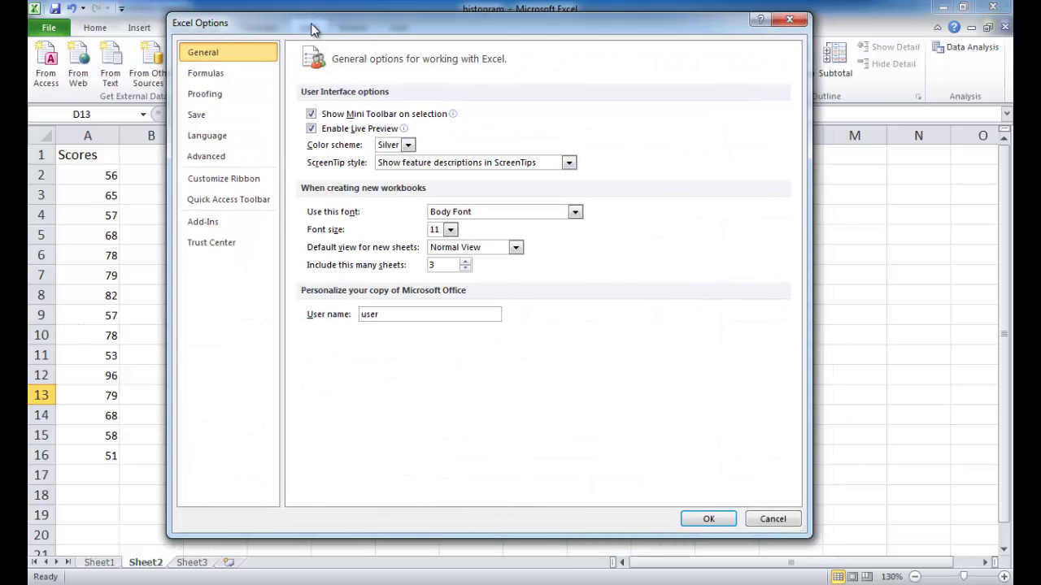
click(214, 221)
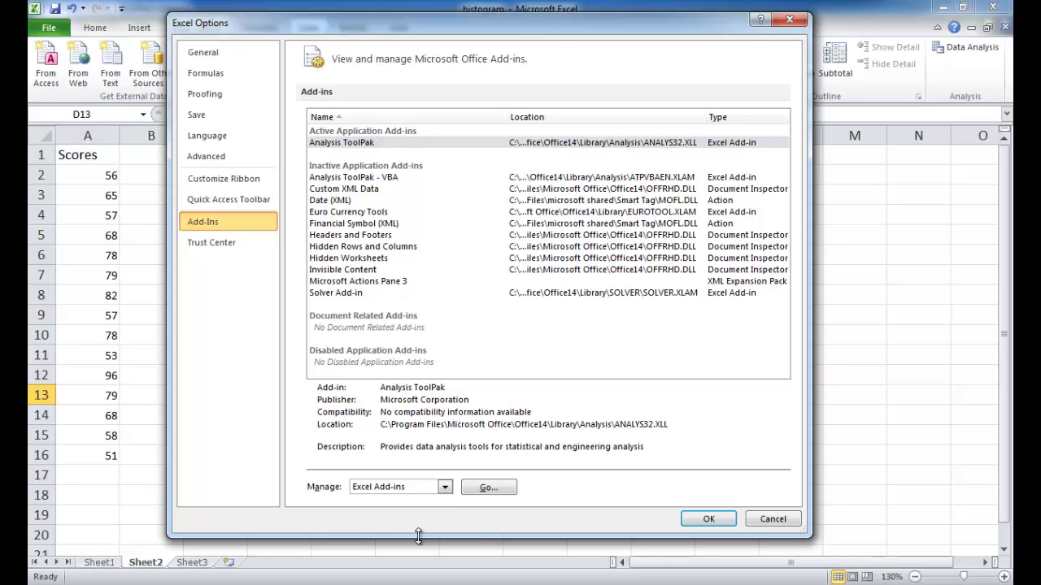
click(489, 488)
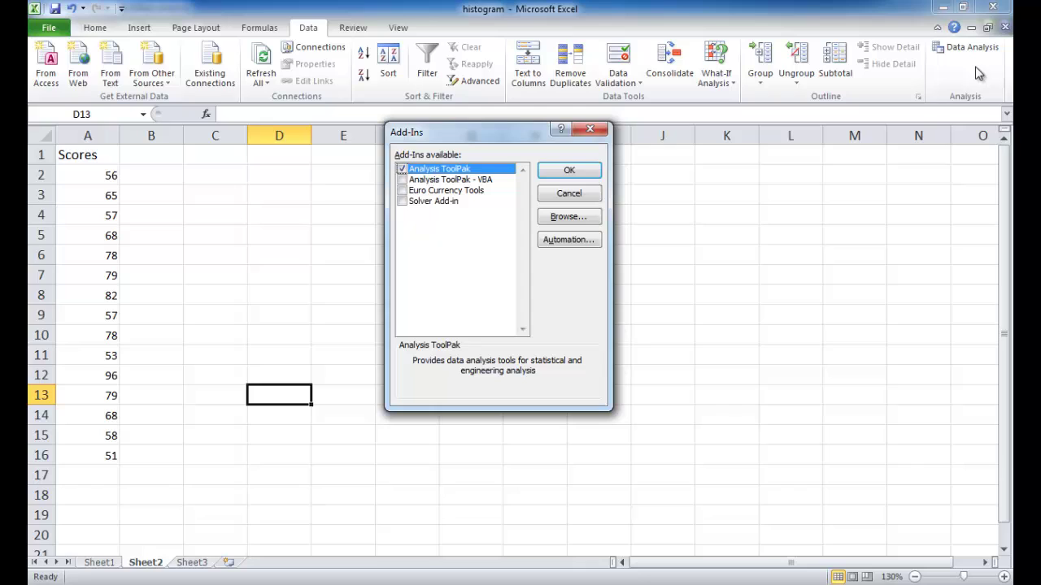
click(549, 172)
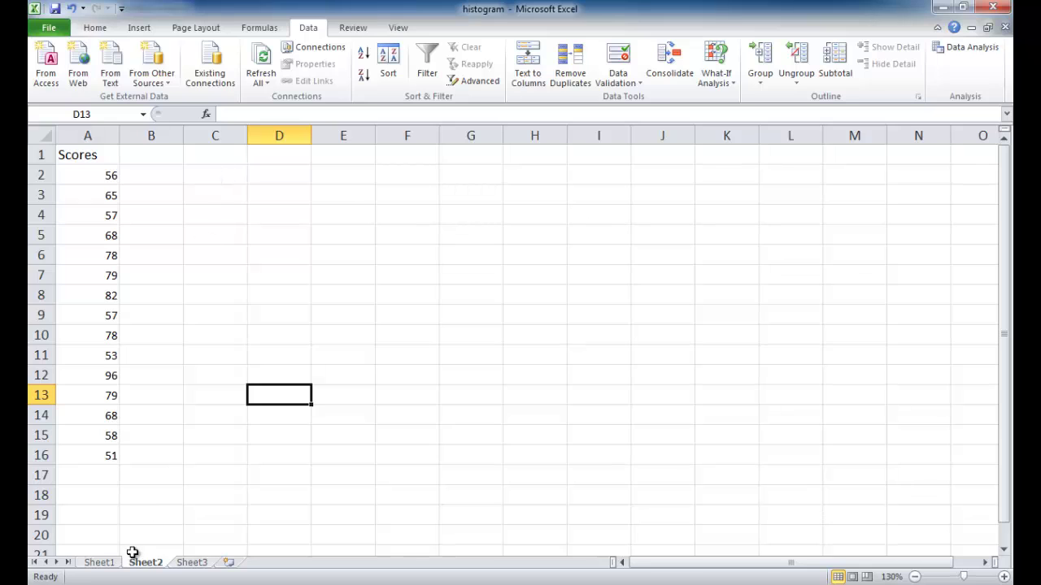
- Glance at Sheet1, then enter the header 'Ranges' in C1 of Sheet2
click(111, 562)
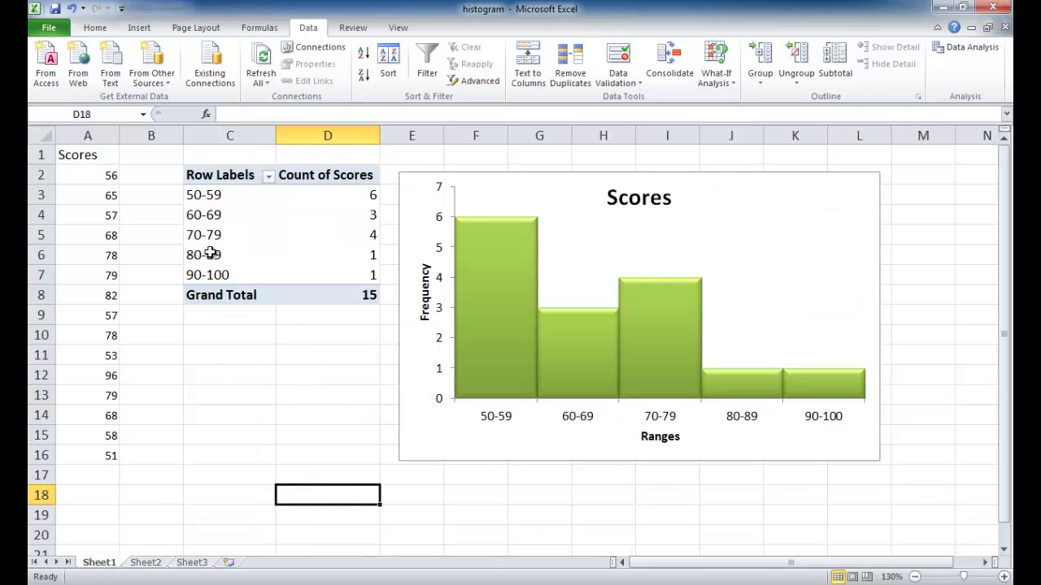
click(156, 565)
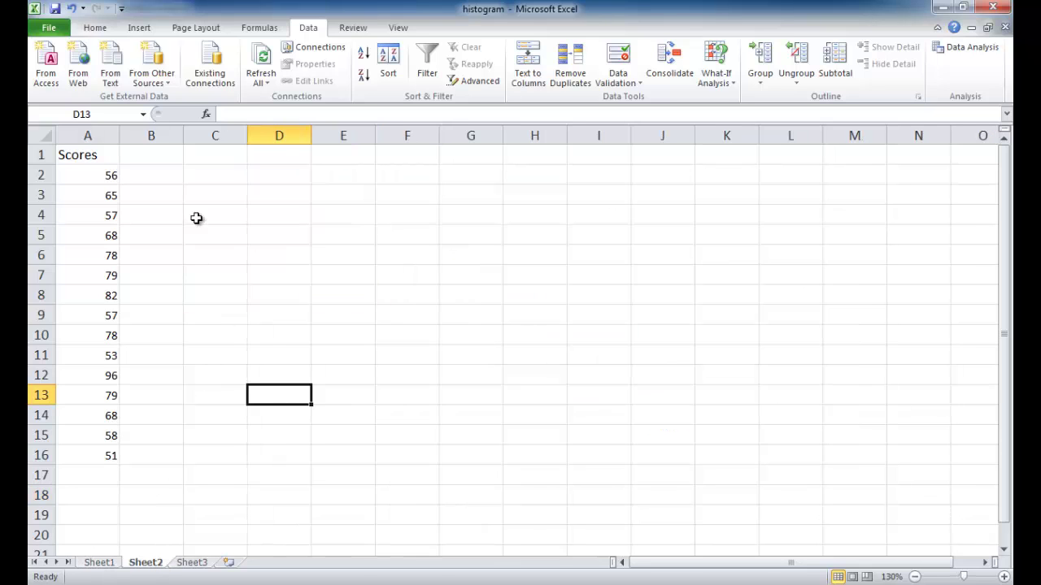
click(211, 154)
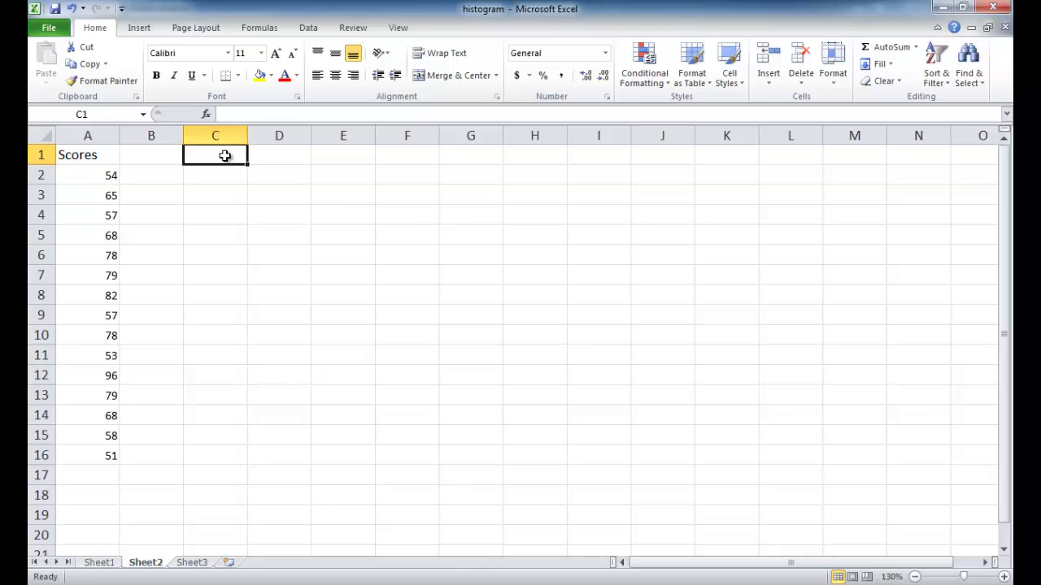
text(Ranges)
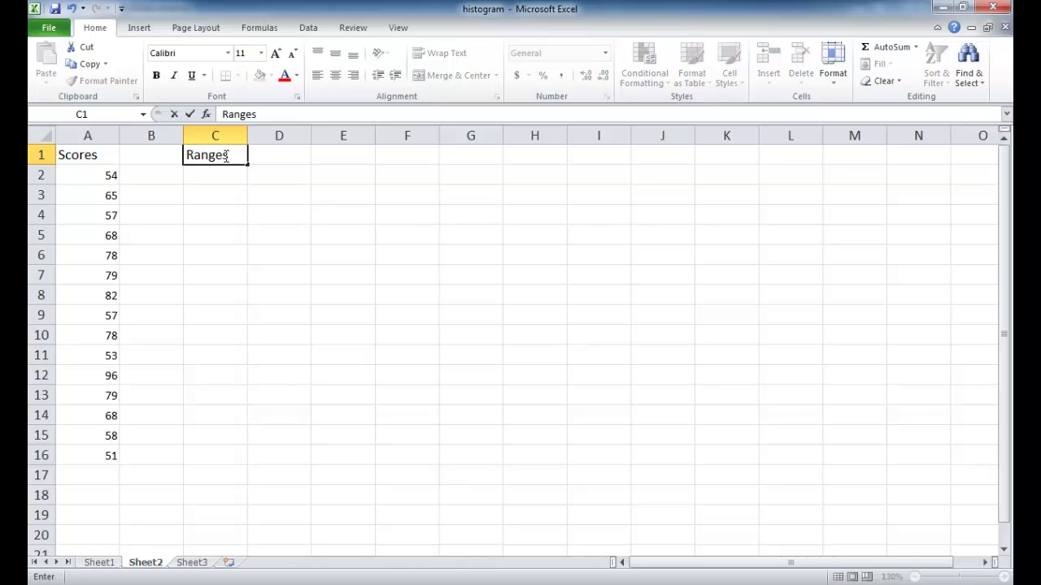
key(Return)
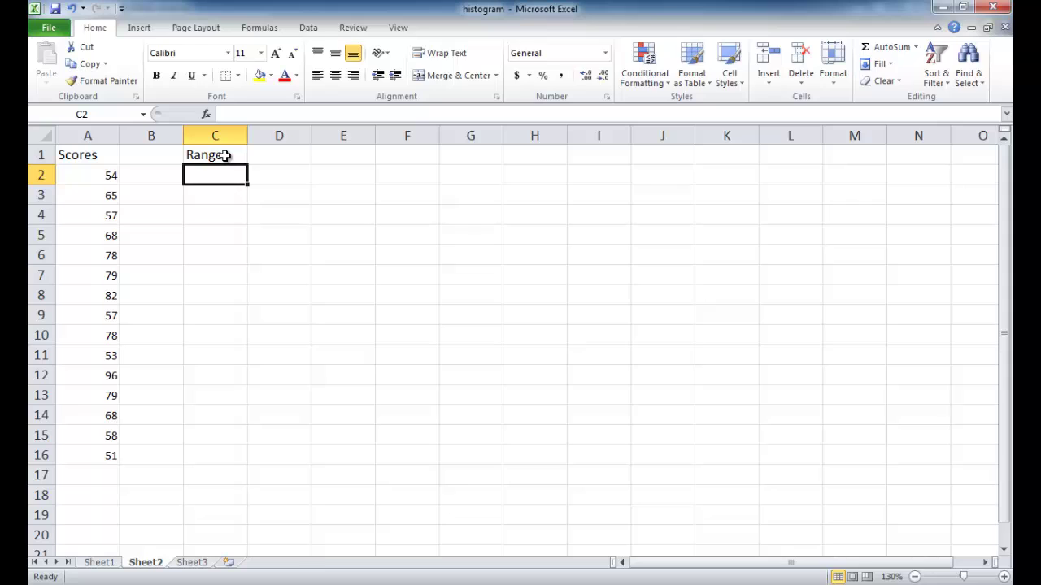
- Enter 10 and 20 in C2:C3 and fill the series down to 90
text(10)
key(Return)
text(20)
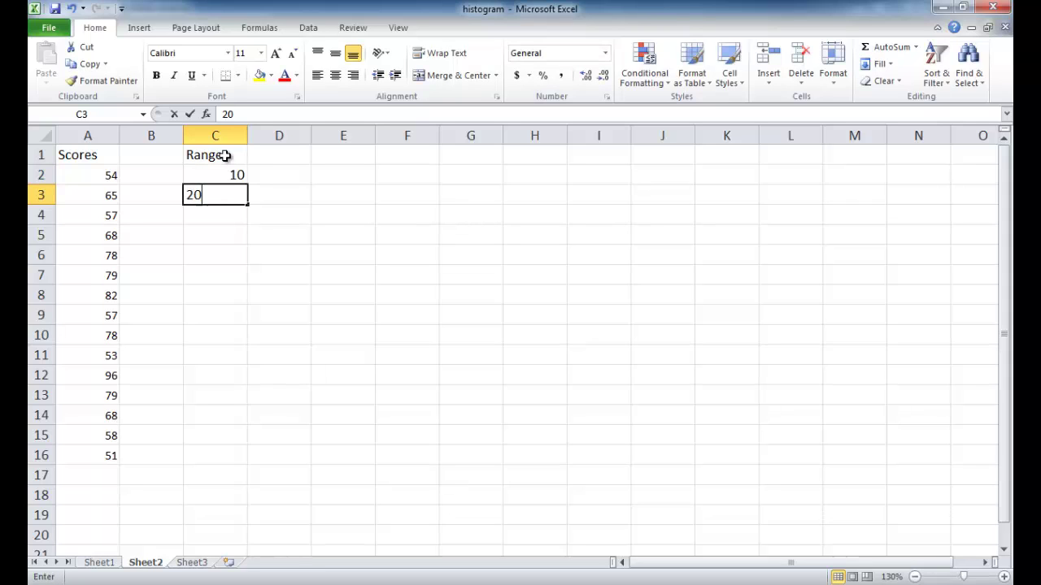
key(Return)
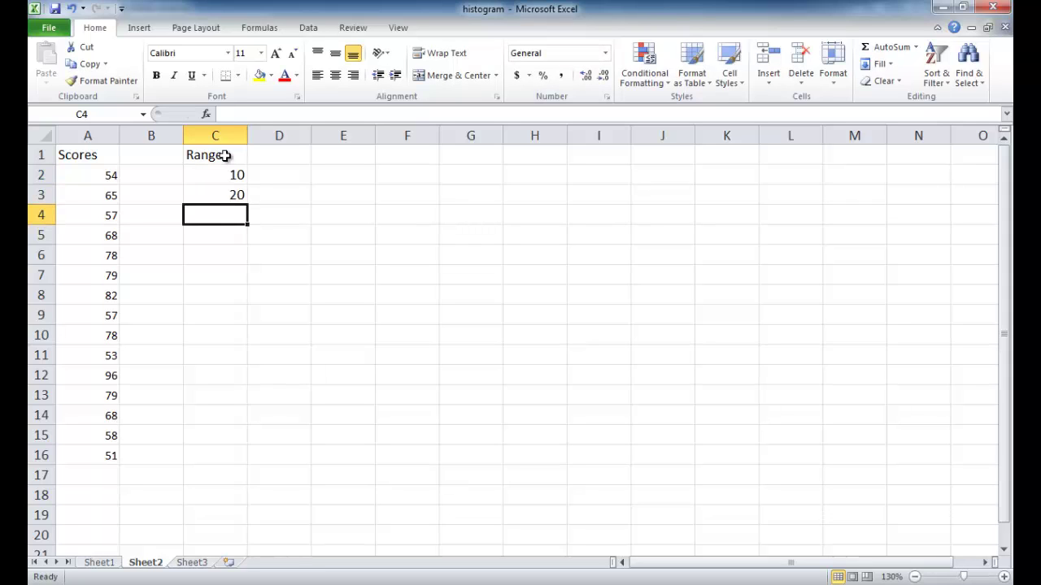
drag(225, 171, 223, 194)
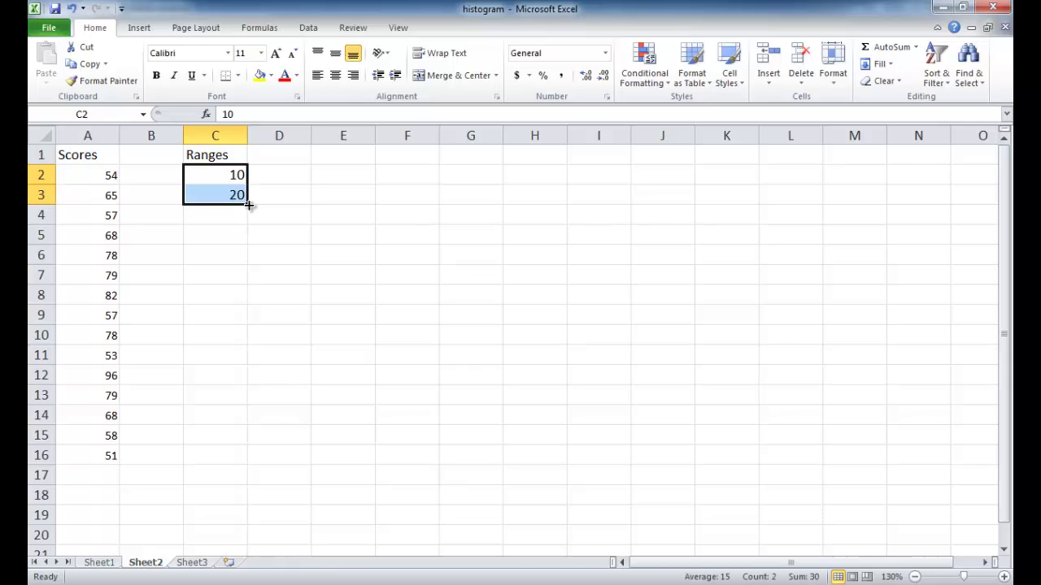
drag(249, 206, 240, 340)
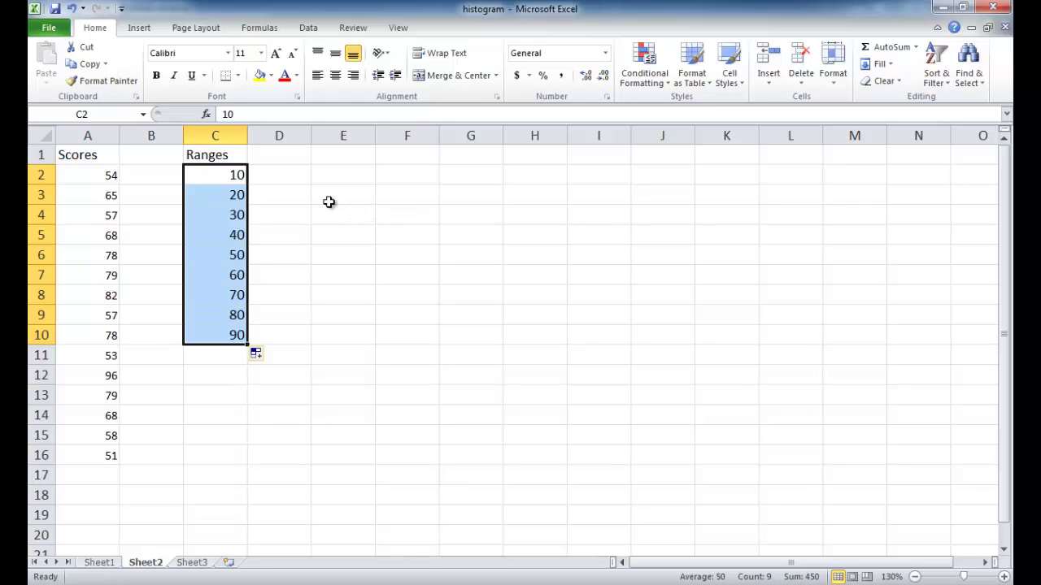
- Configure the Histogram analysis with input A2:A16, bins C2:C10, output at E2 and chart output
click(305, 27)
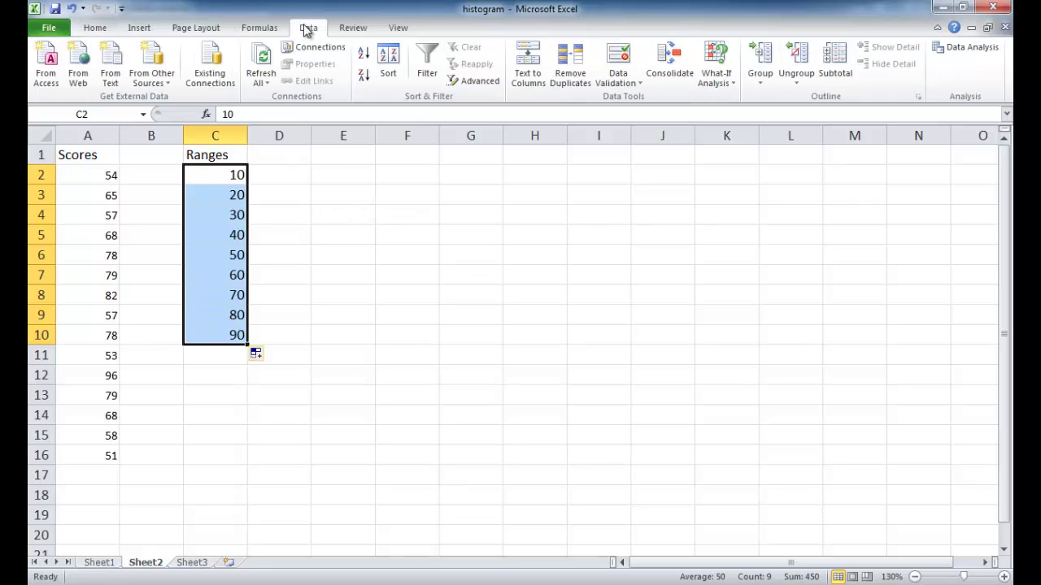
click(964, 50)
drag(616, 200, 516, 187)
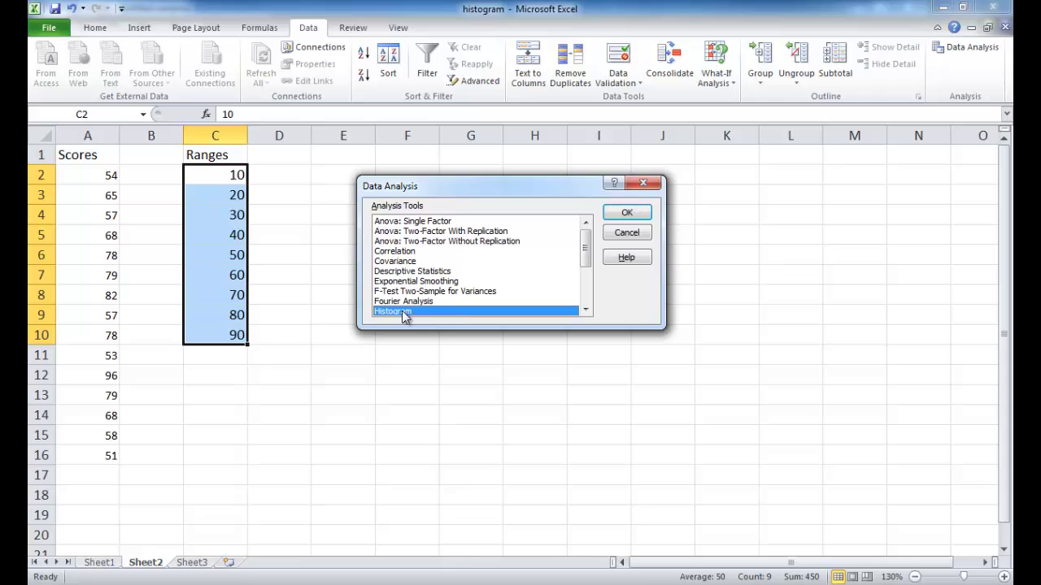
click(627, 213)
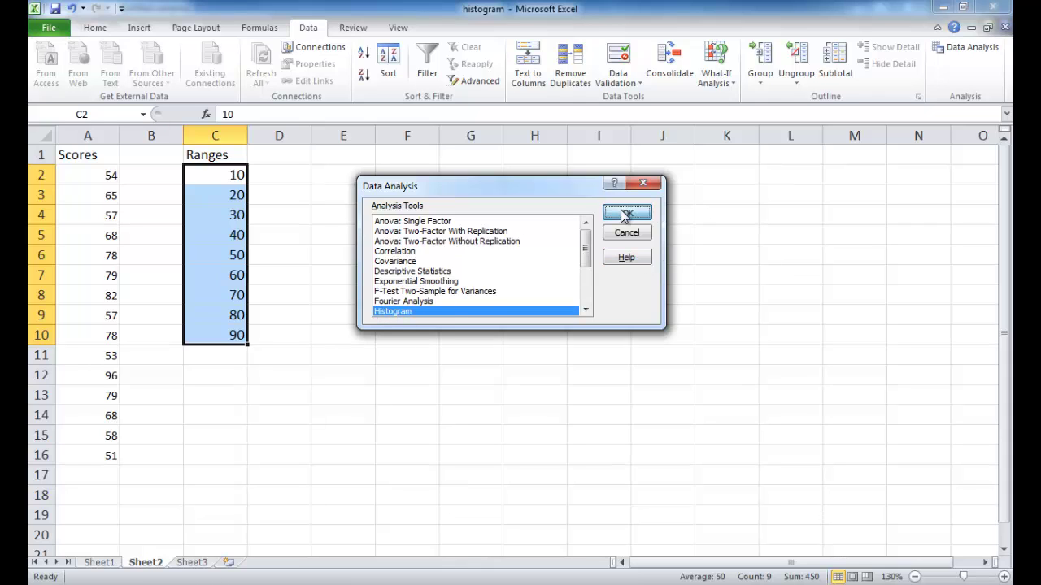
drag(549, 147, 537, 189)
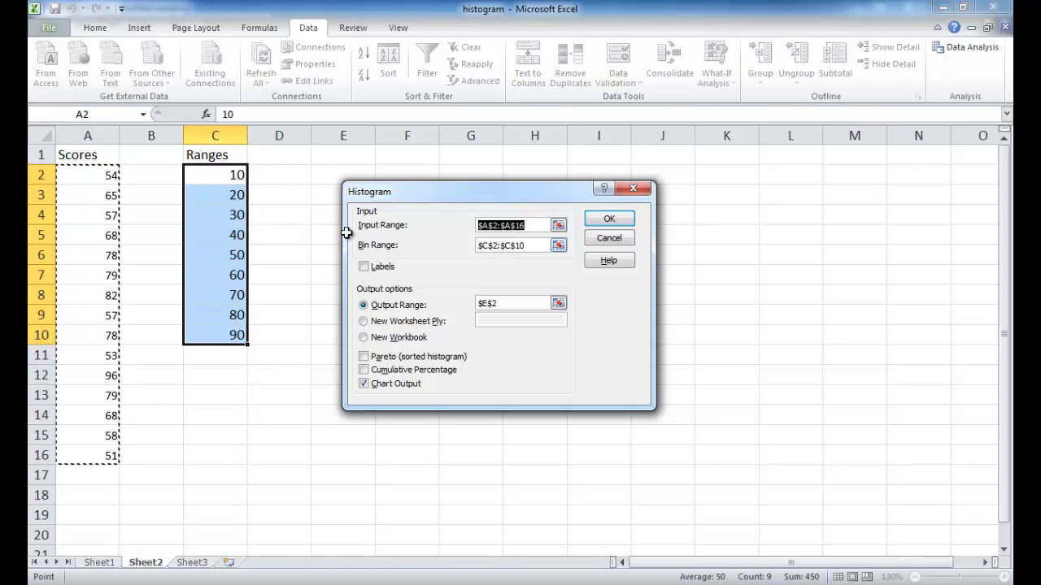
click(526, 245)
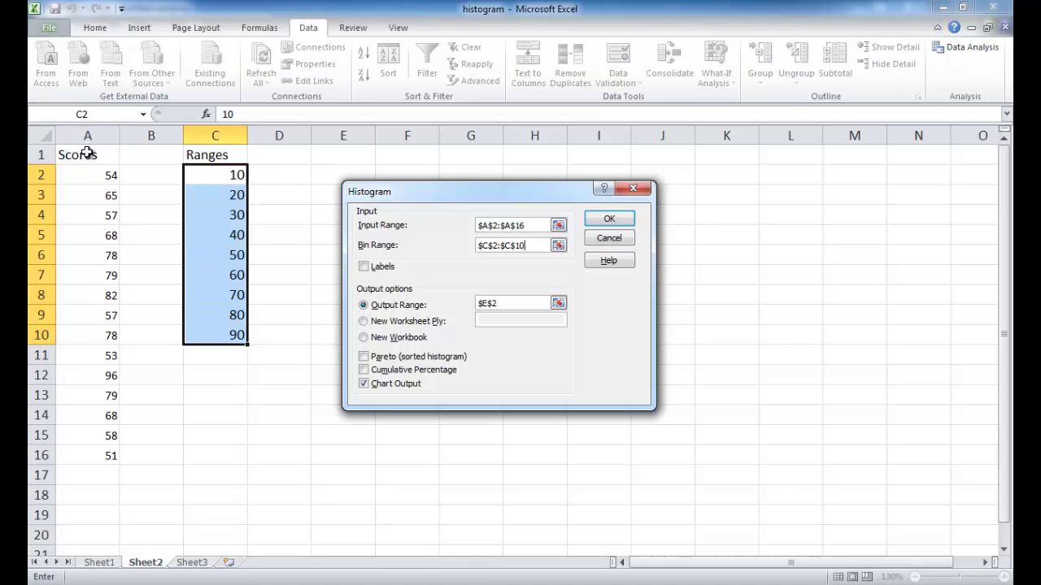
click(364, 268)
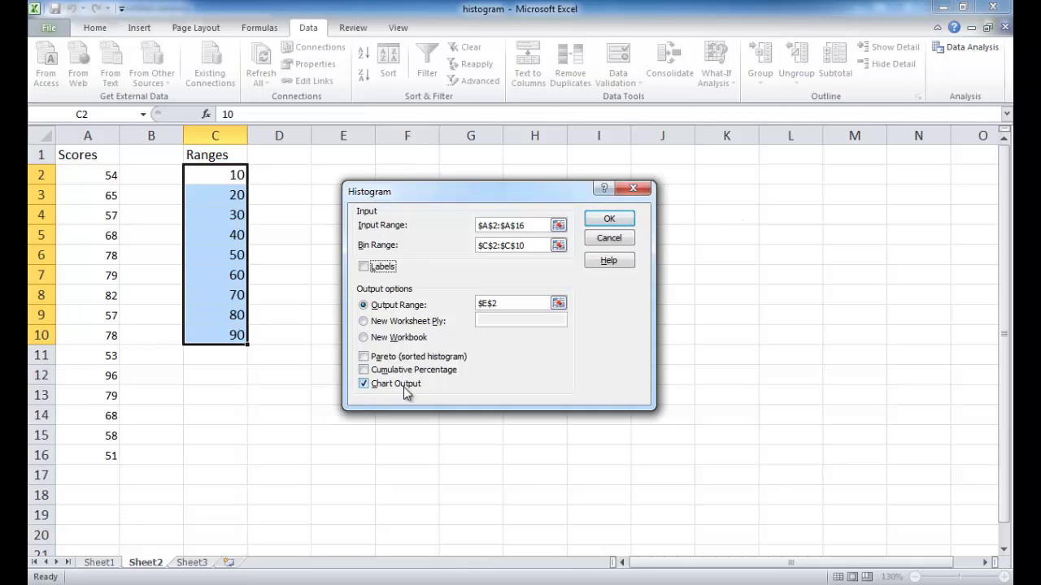
- Generate the Bin/Frequency table in E2:F12 with its histogram chart, then select cell E3
click(608, 220)
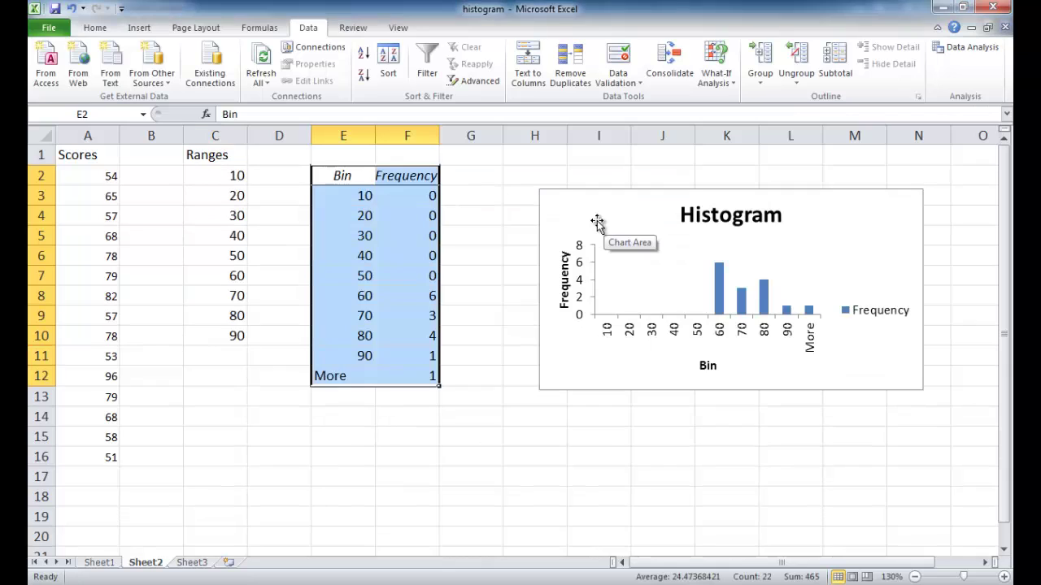
click(340, 197)
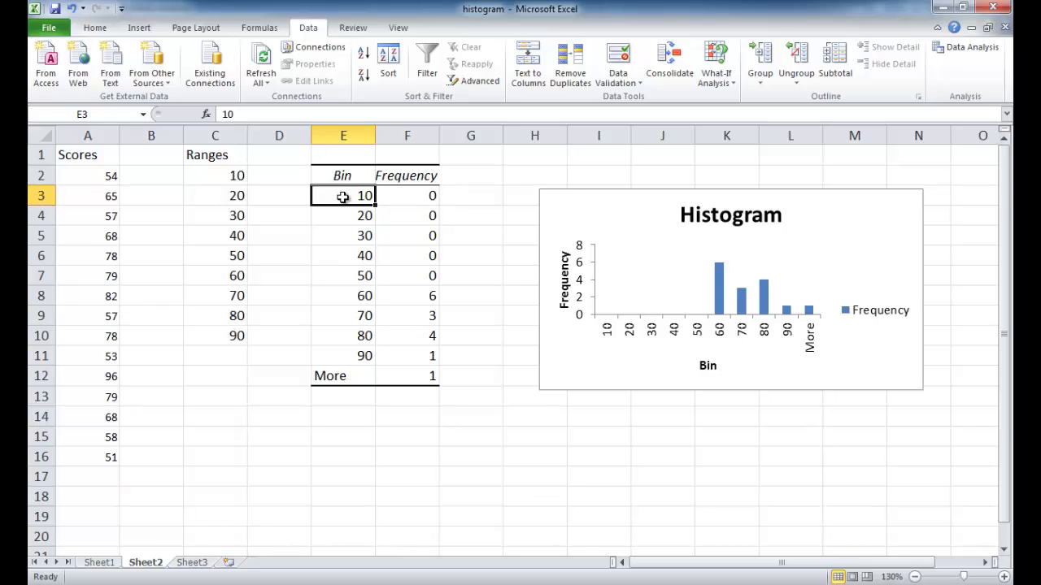
- Relabel bins E3:E6 as 0 to 10, 11 to 20, 21 to 30 and 31 to 40
click(225, 114)
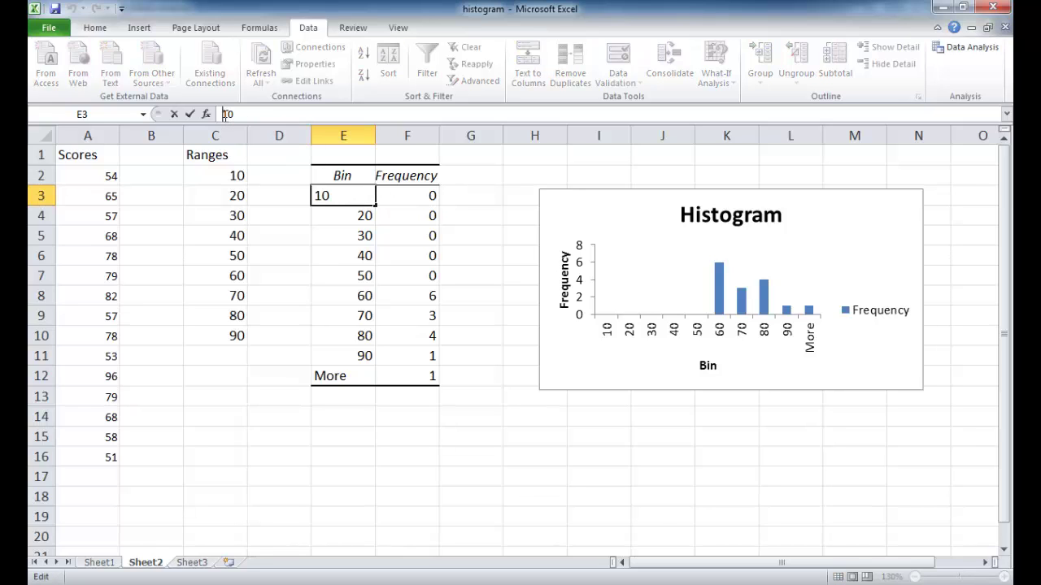
text(0 to)
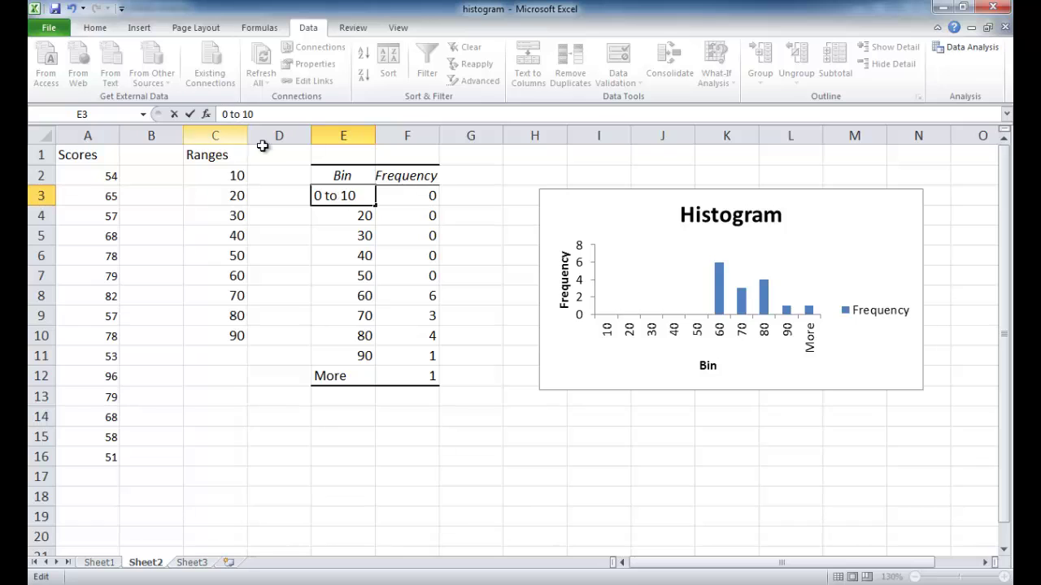
click(334, 217)
click(224, 114)
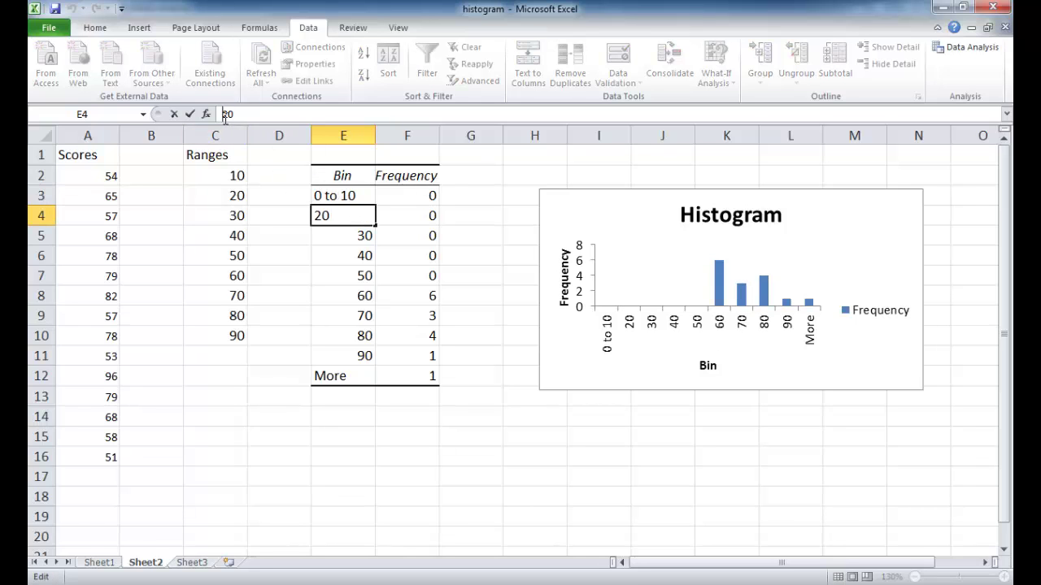
text(11 to)
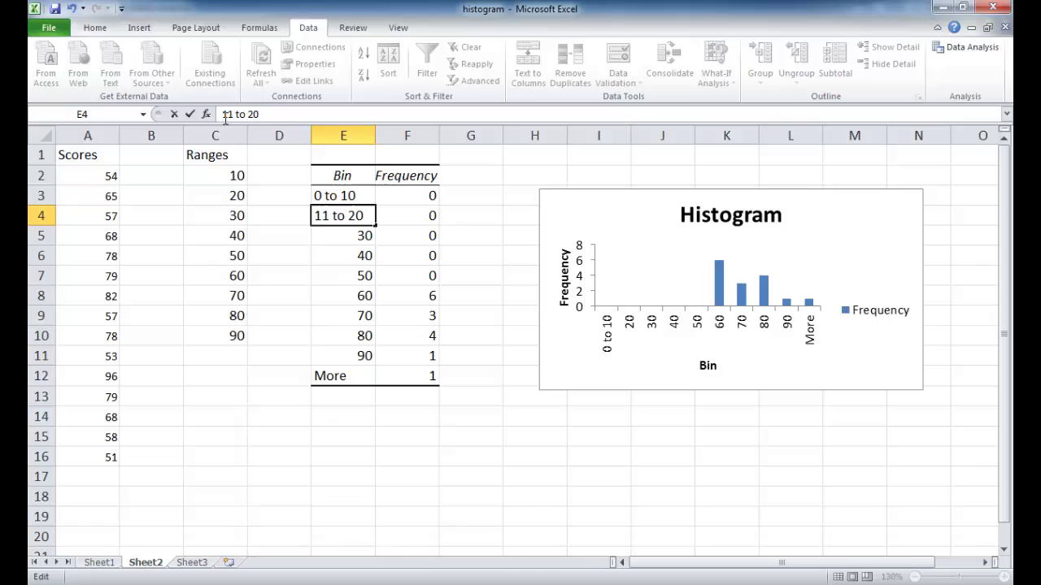
click(338, 234)
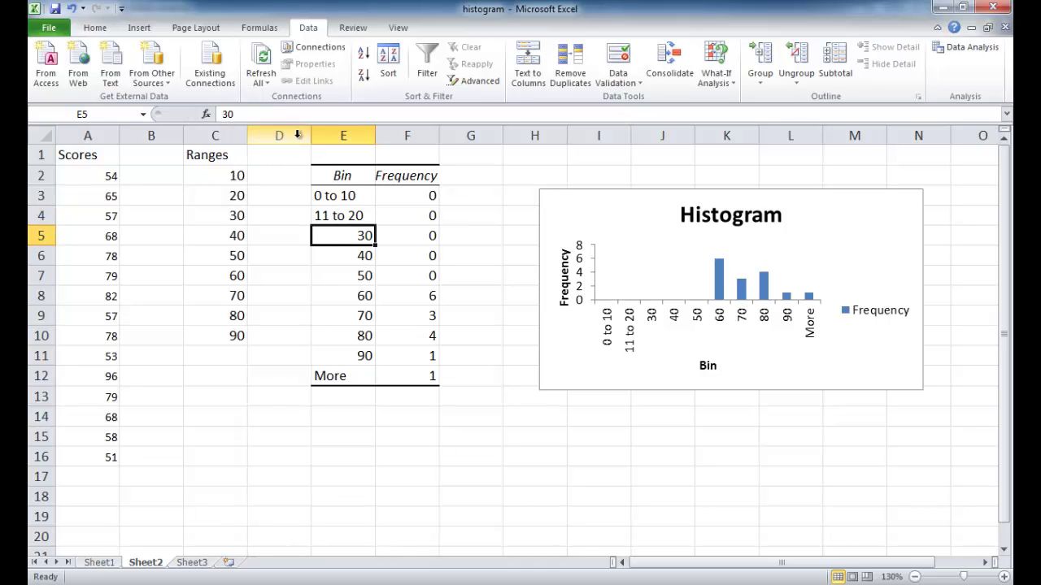
click(223, 113)
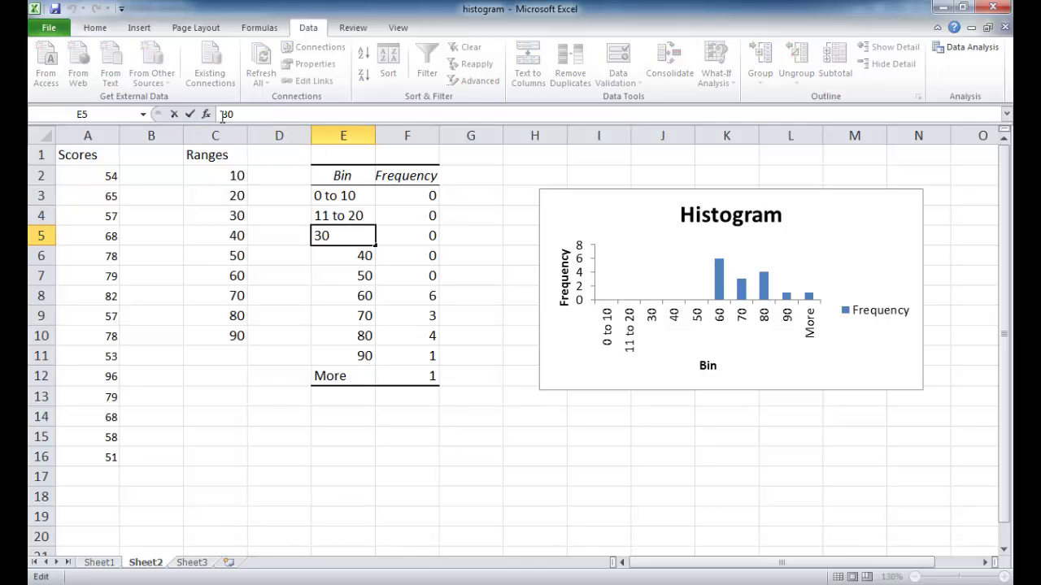
text(21 to)
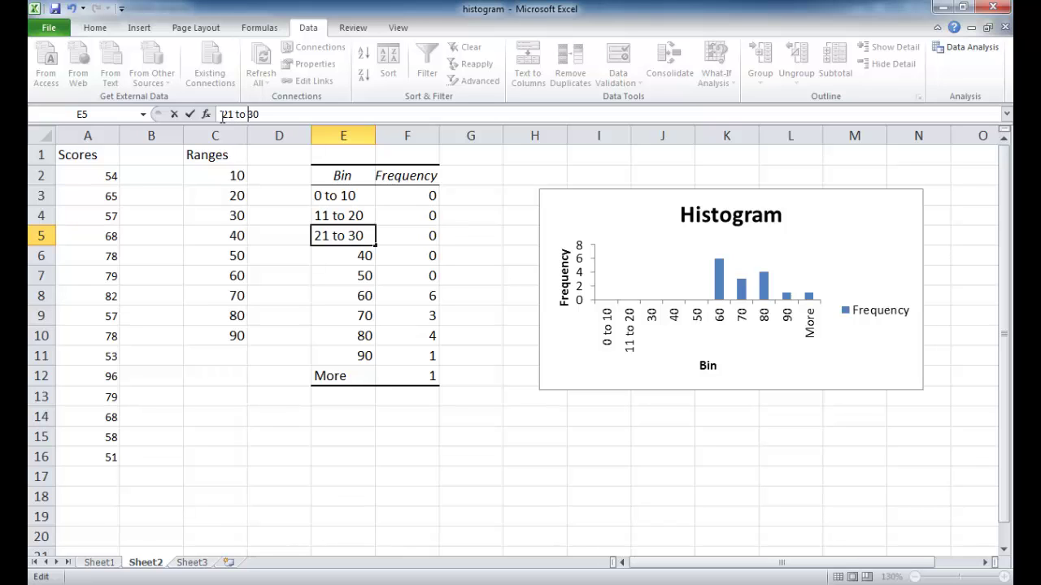
click(337, 257)
click(223, 114)
text(31 to)
key(Return)
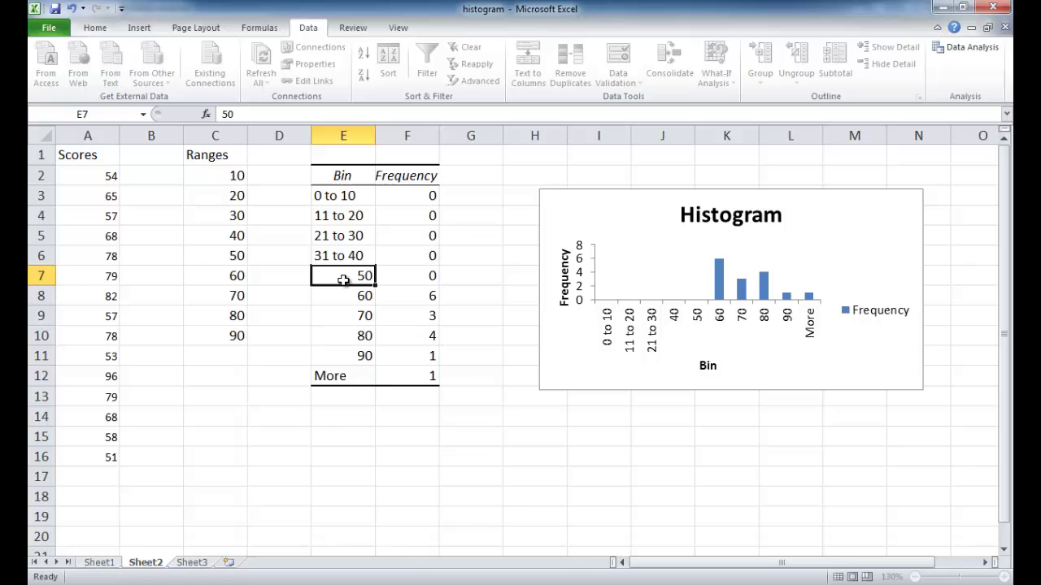
- Relabel bins E7:E10 as 41 to 50, 51 to 60, 61 to 70 and 71 to 80
click(223, 114)
text(41 to)
key(Return)
click(223, 113)
text(51 )
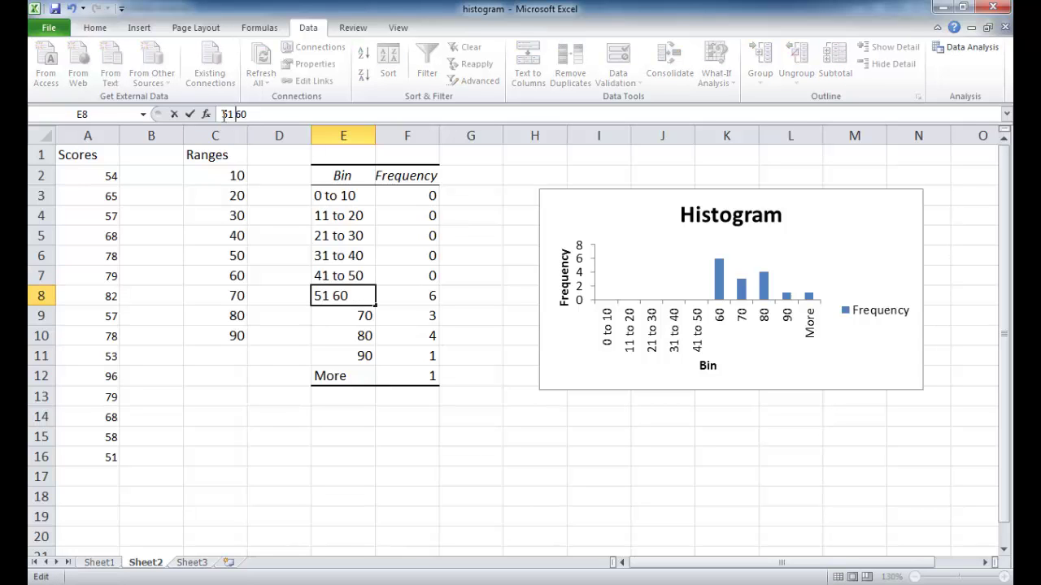
text(to)
key(Return)
click(224, 113)
text(61 to)
key(Return)
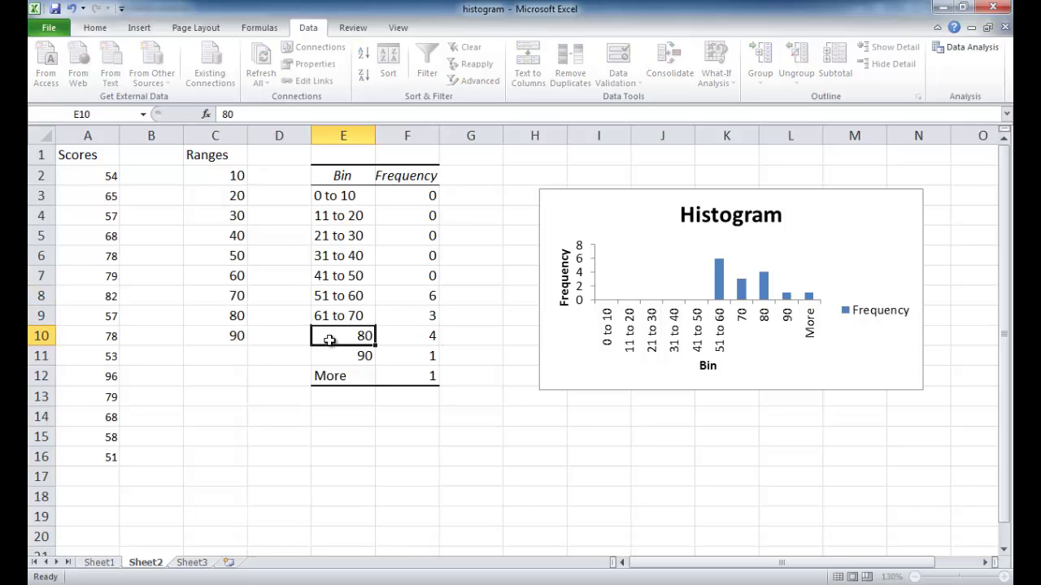
click(227, 114)
text(71 to)
click(348, 356)
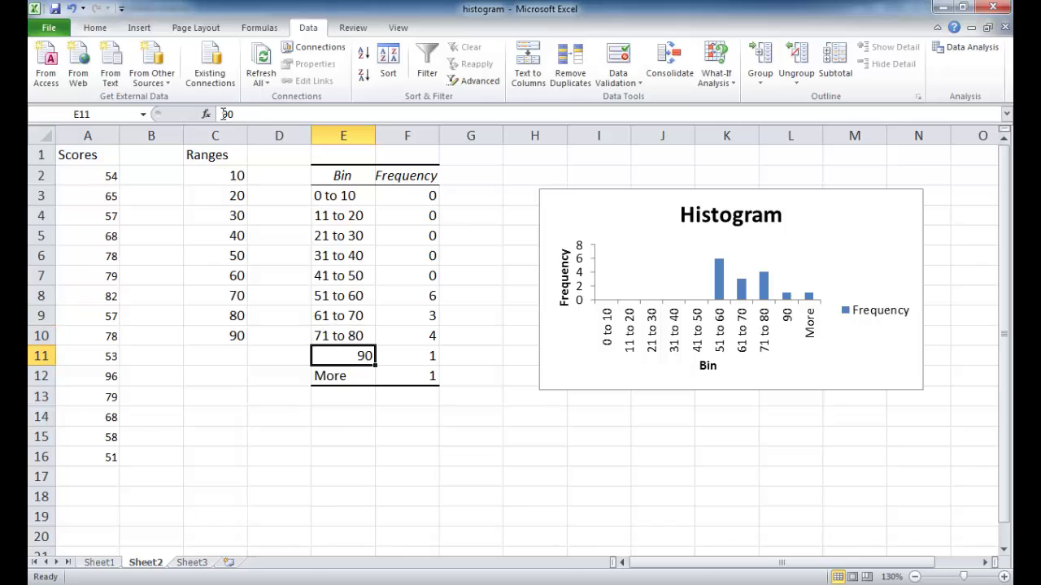
- Relabel E11 as 81 to 90 and replace More in E12 with 91 to 100
click(223, 113)
text(81 to)
click(355, 375)
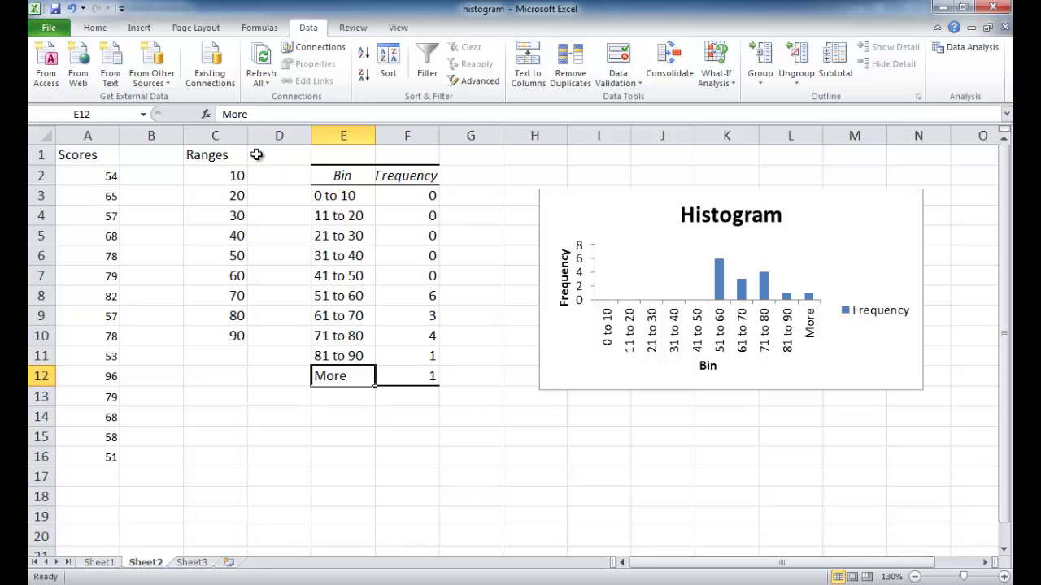
double_click(234, 113)
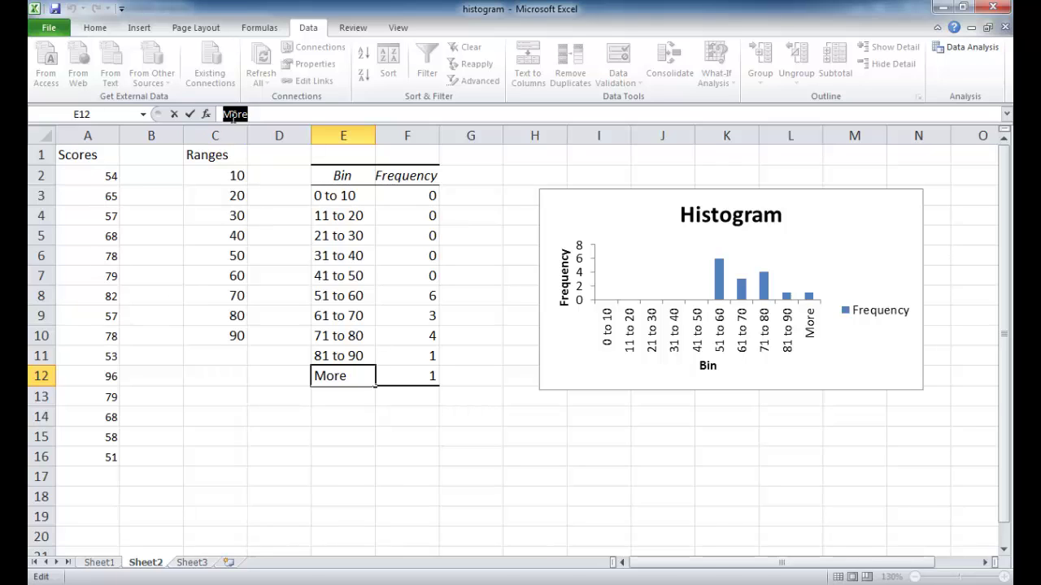
text(91 to 100)
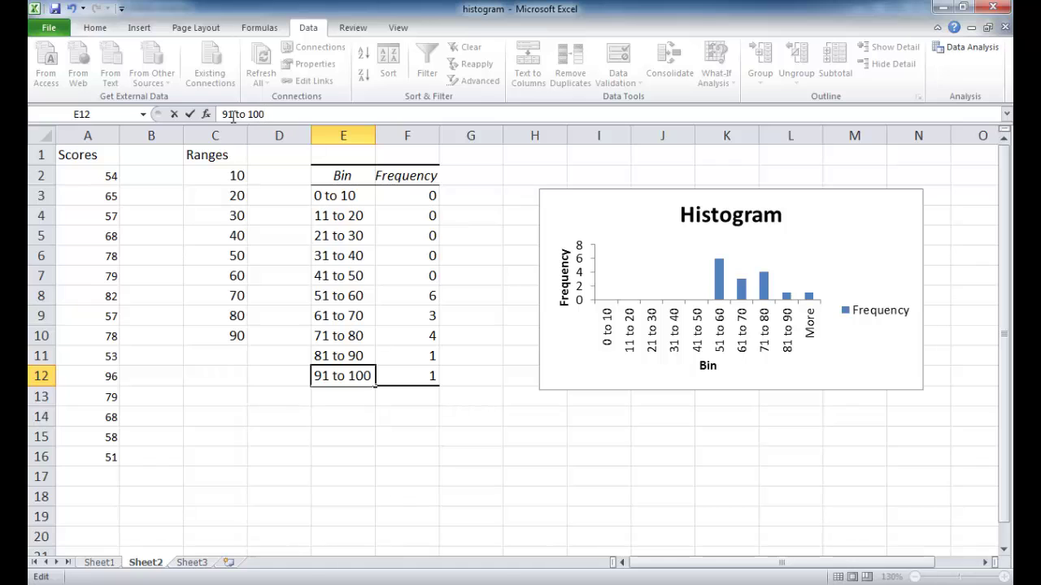
key(Return)
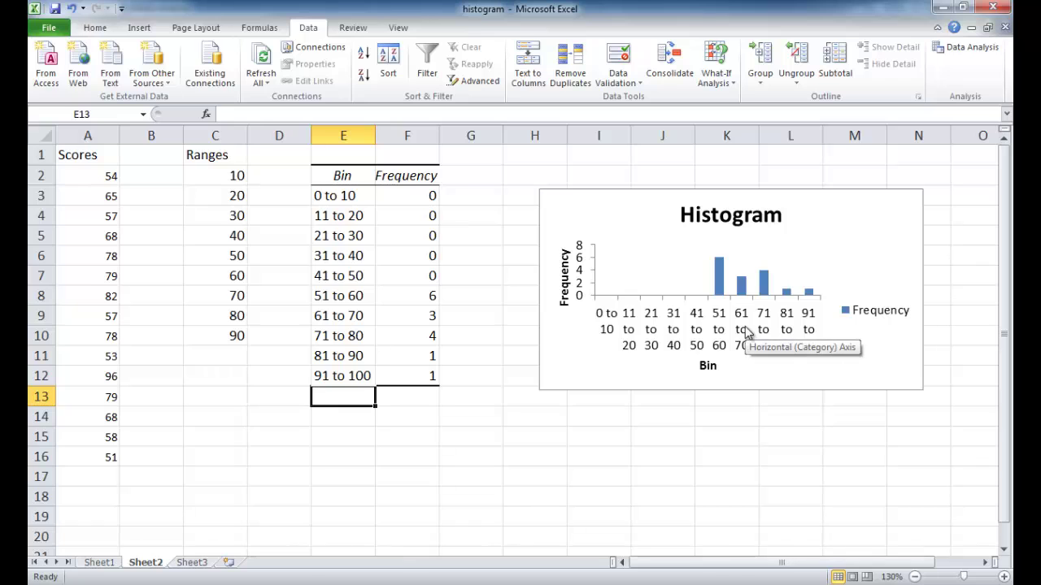
- Widen the histogram chart on both sides so each range label fits on one line, then select the Frequency bars
click(544, 309)
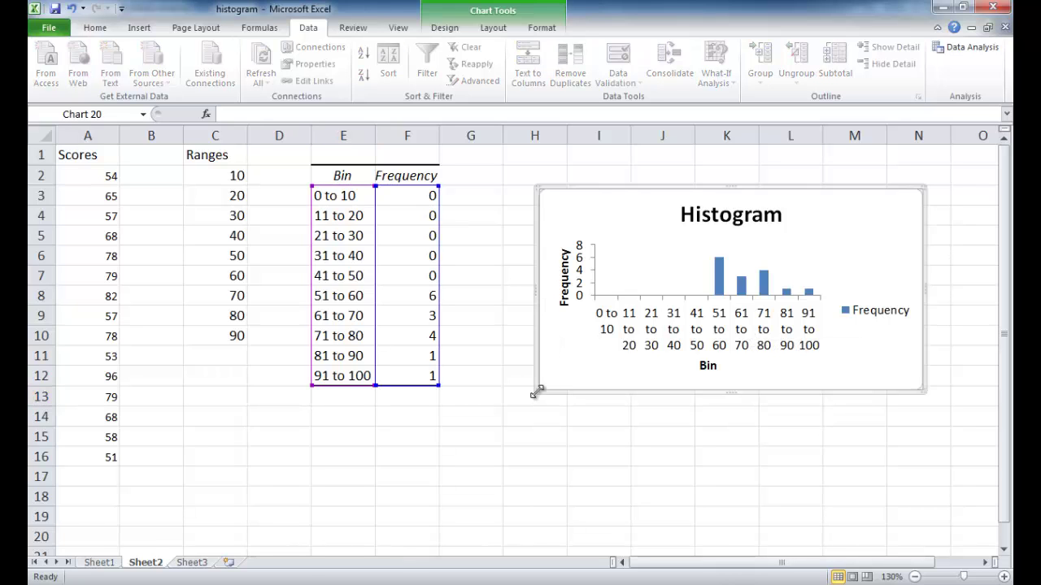
drag(536, 394, 468, 393)
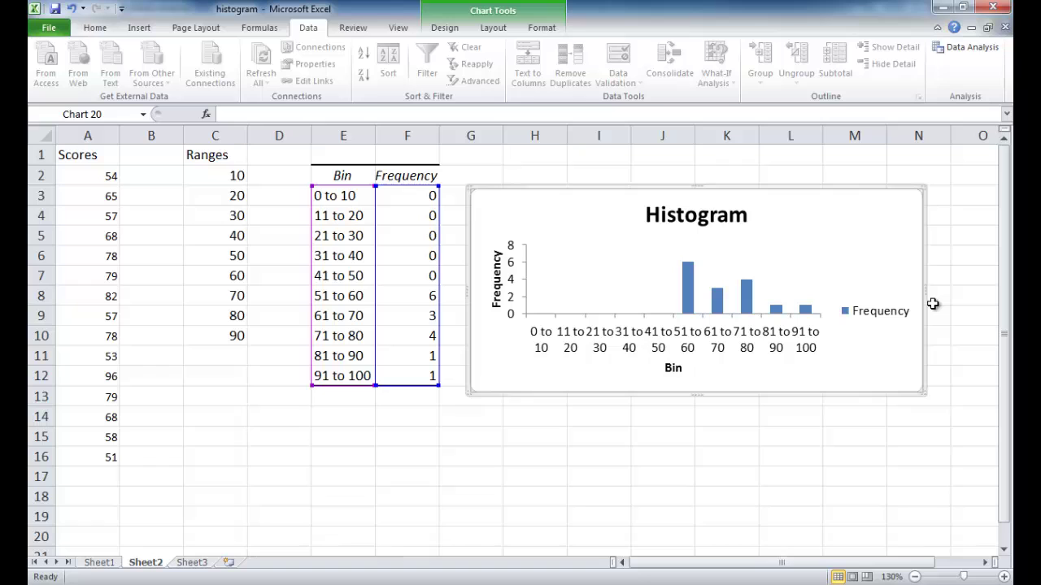
drag(932, 290, 995, 289)
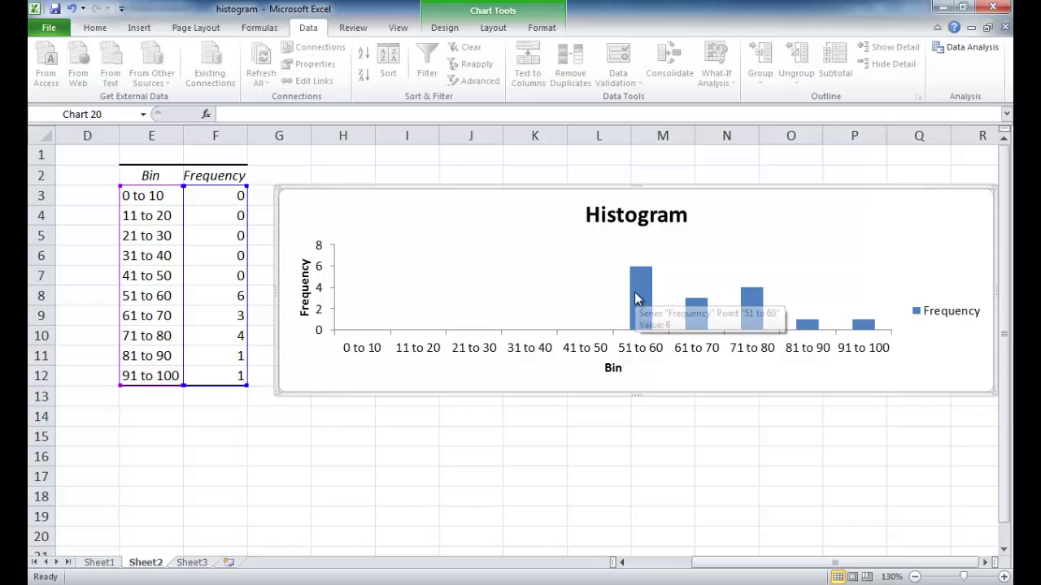
mouse_move(636, 298)
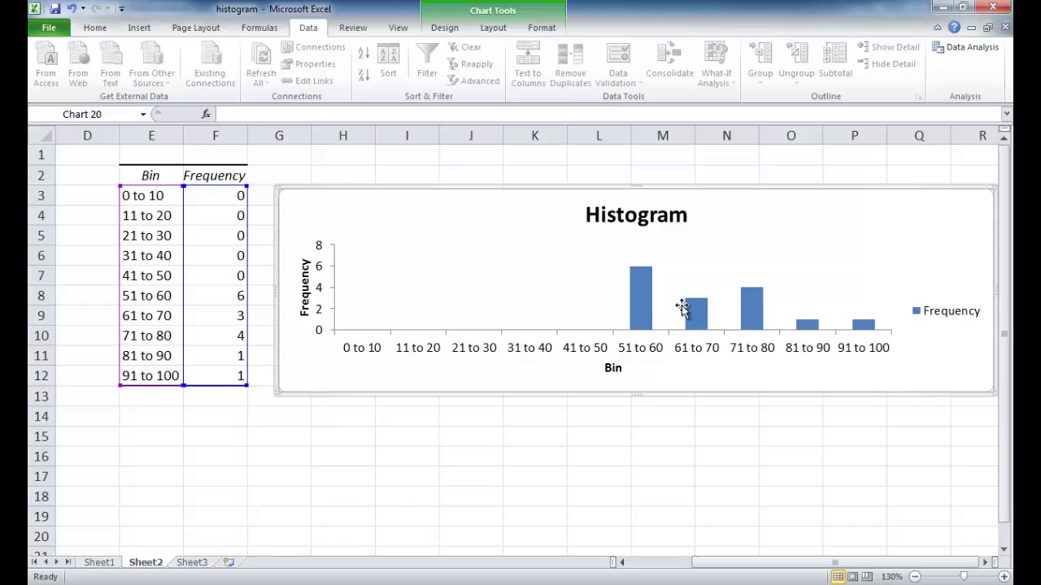
click(642, 301)
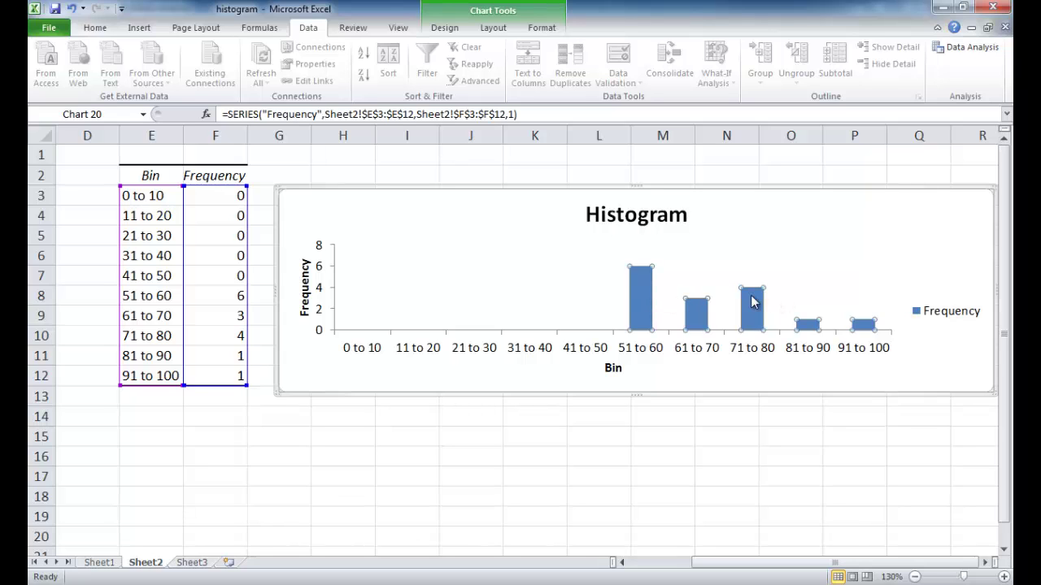
- Set the Frequency series gap width to 0% so the bars touch
right_click(646, 303)
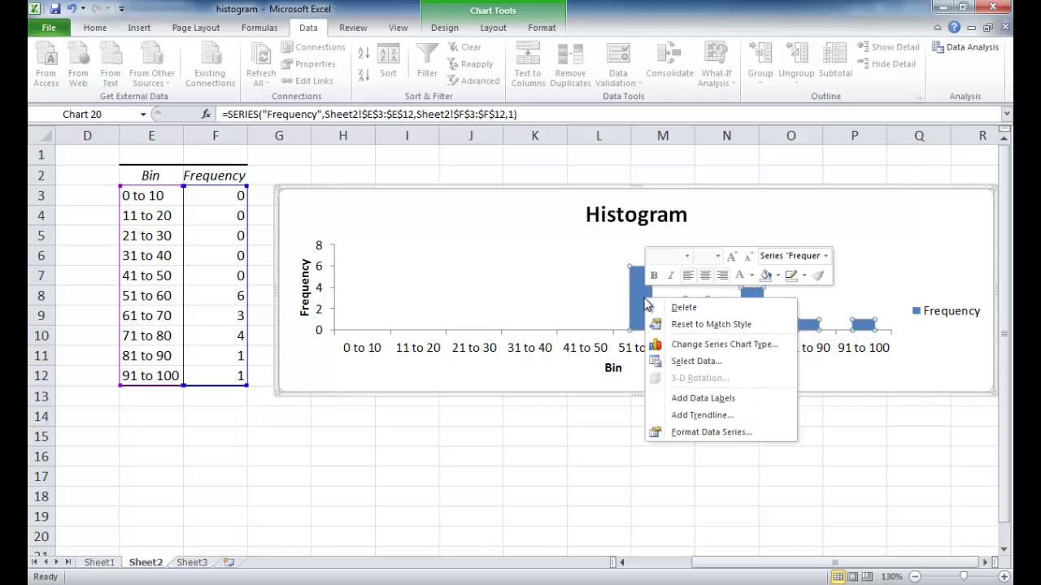
click(689, 432)
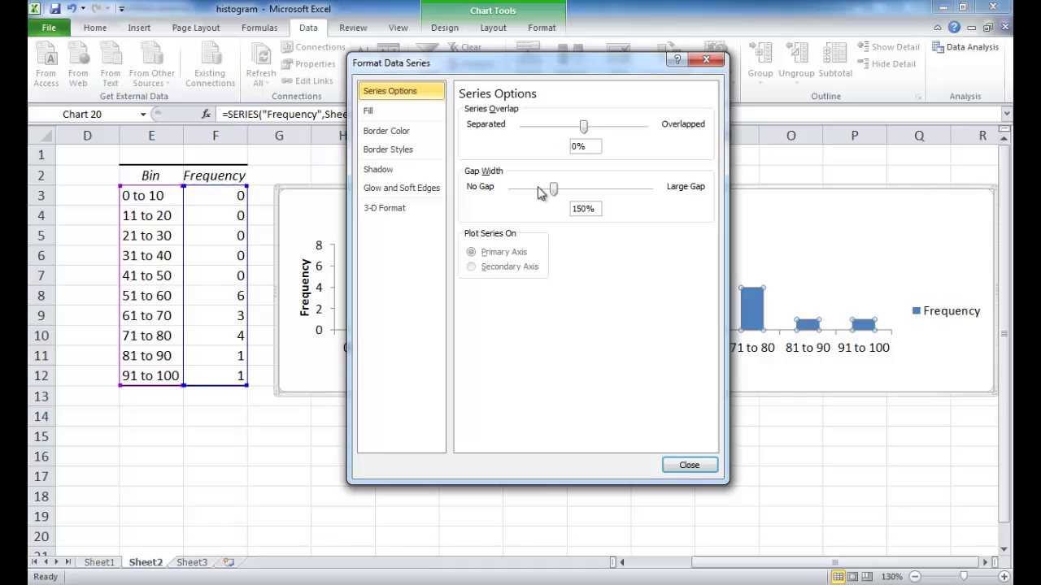
drag(553, 189, 491, 197)
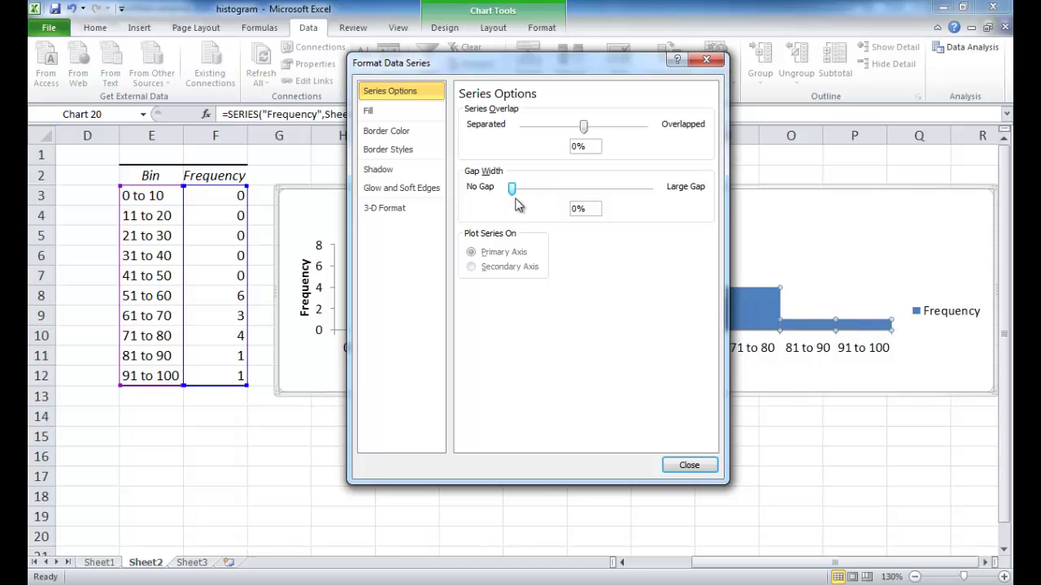
click(688, 467)
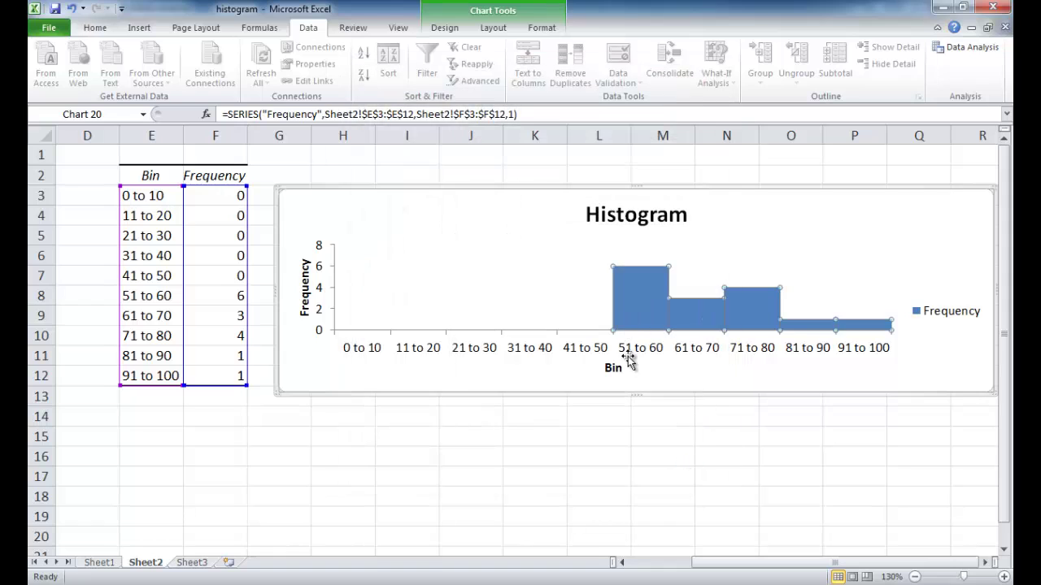
- Delete the Frequency legend from the histogram chart
click(676, 367)
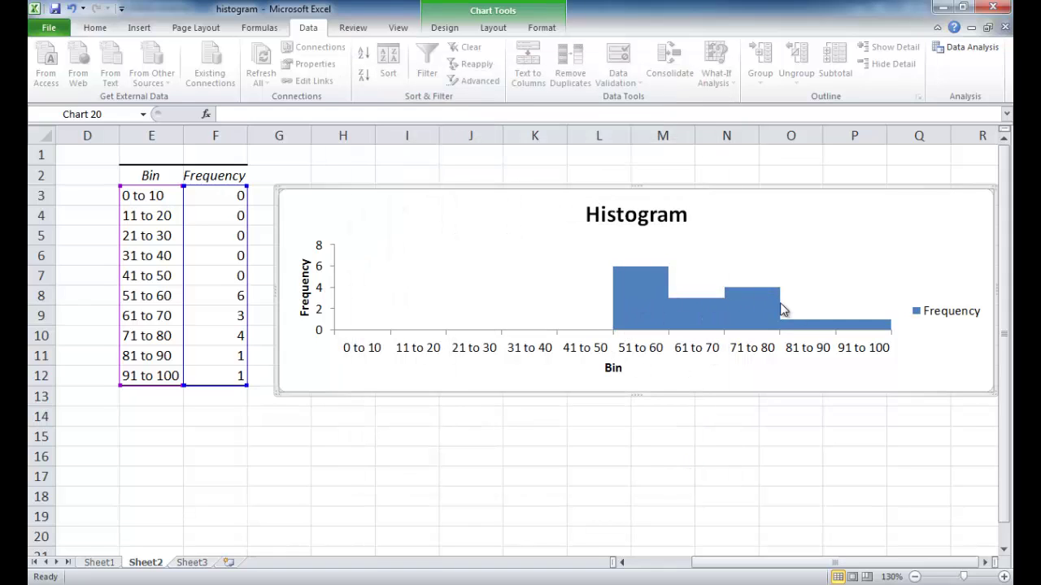
click(922, 304)
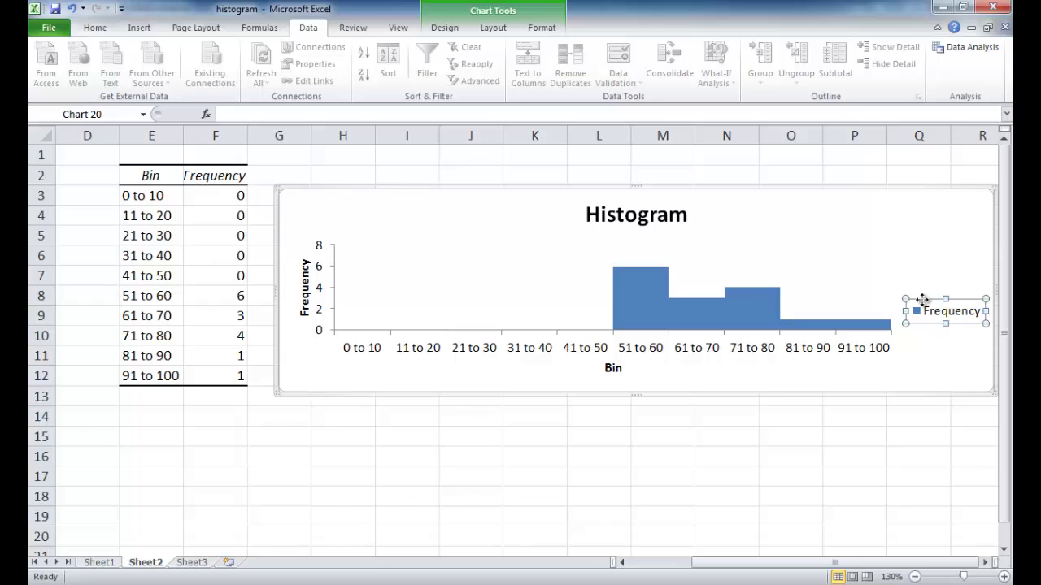
key(Delete)
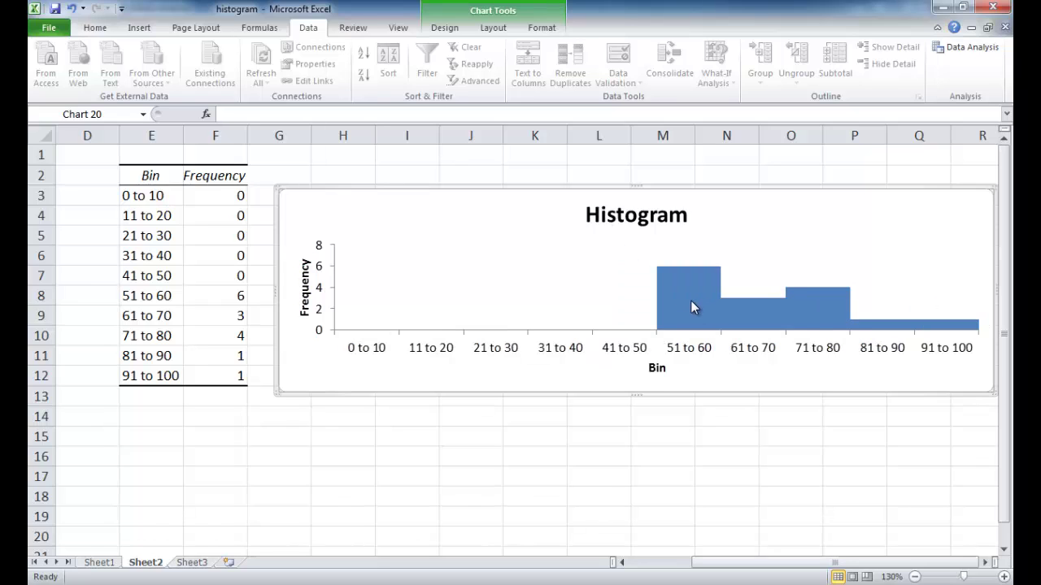
- Apply the orange beveled Chart Style 32 to the histogram, then deselect the chart
mouse_move(692, 306)
click(447, 28)
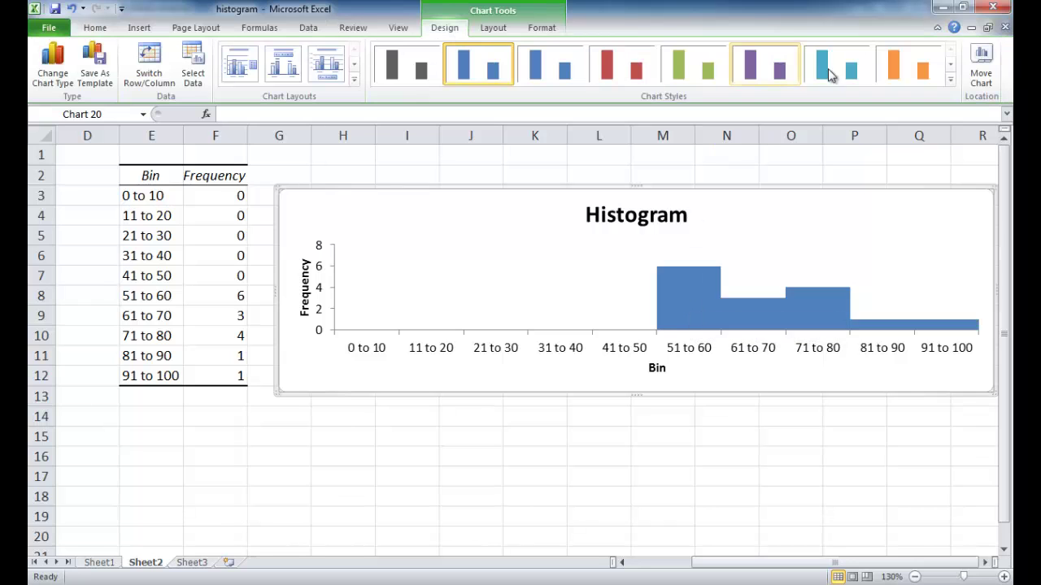
click(950, 78)
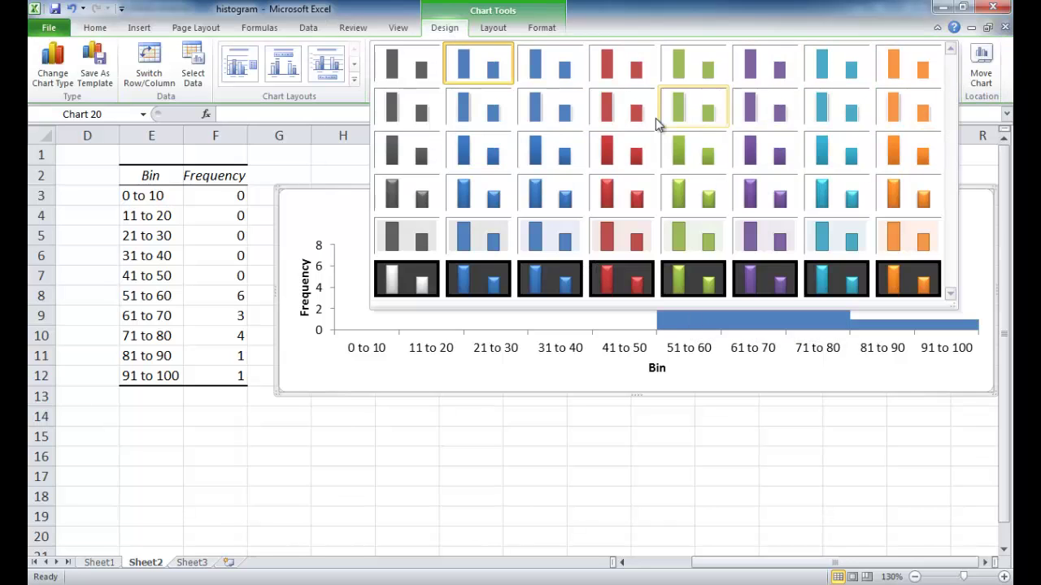
click(908, 199)
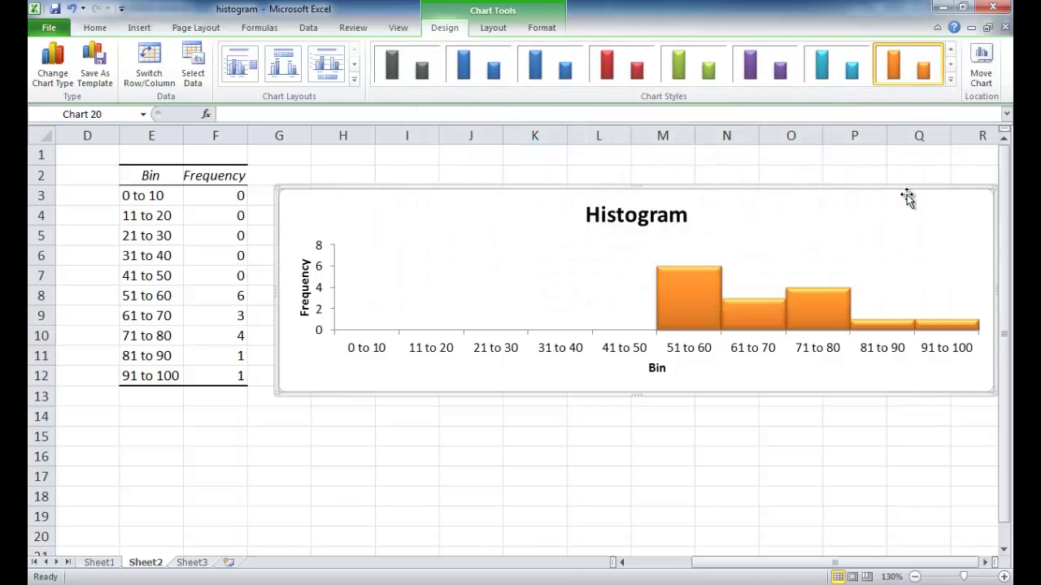
click(667, 419)
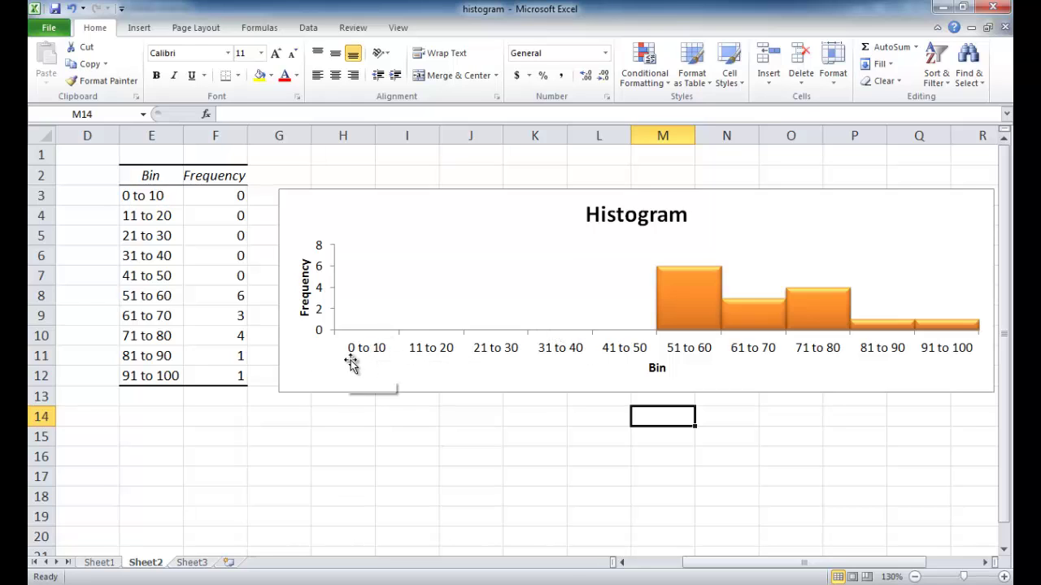
click(101, 562)
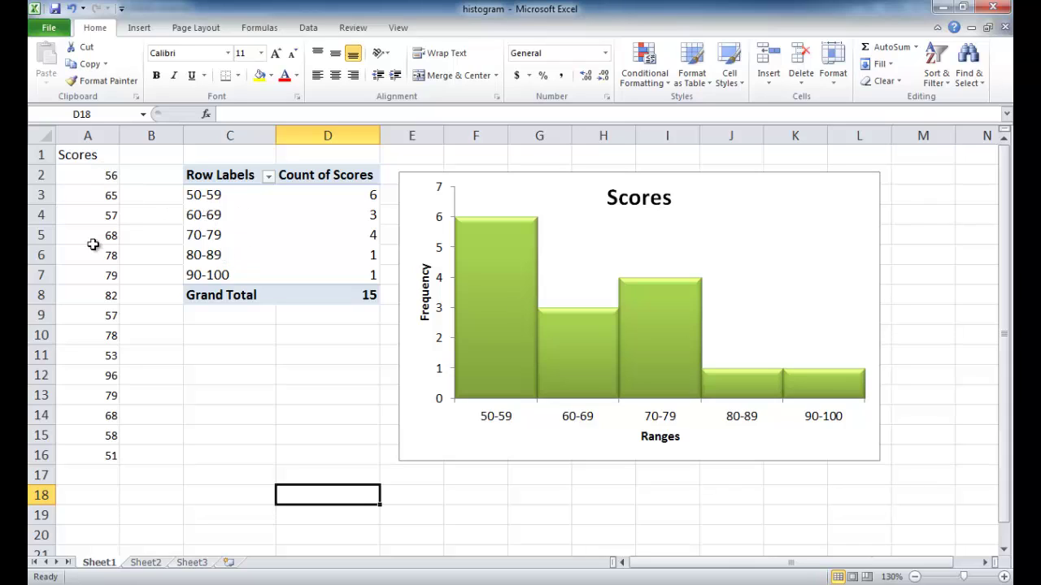
click(146, 562)
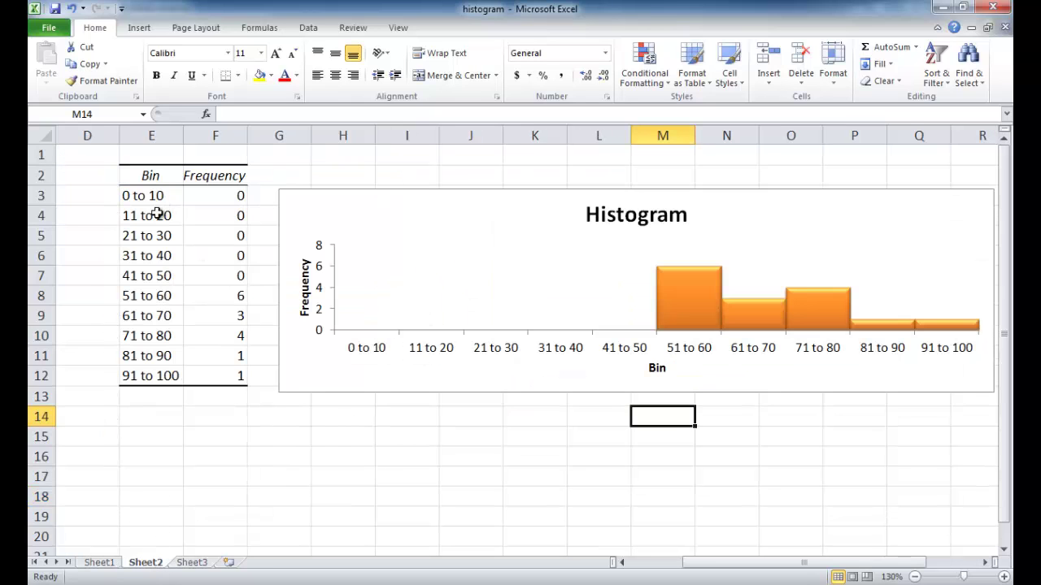
drag(693, 561, 641, 561)
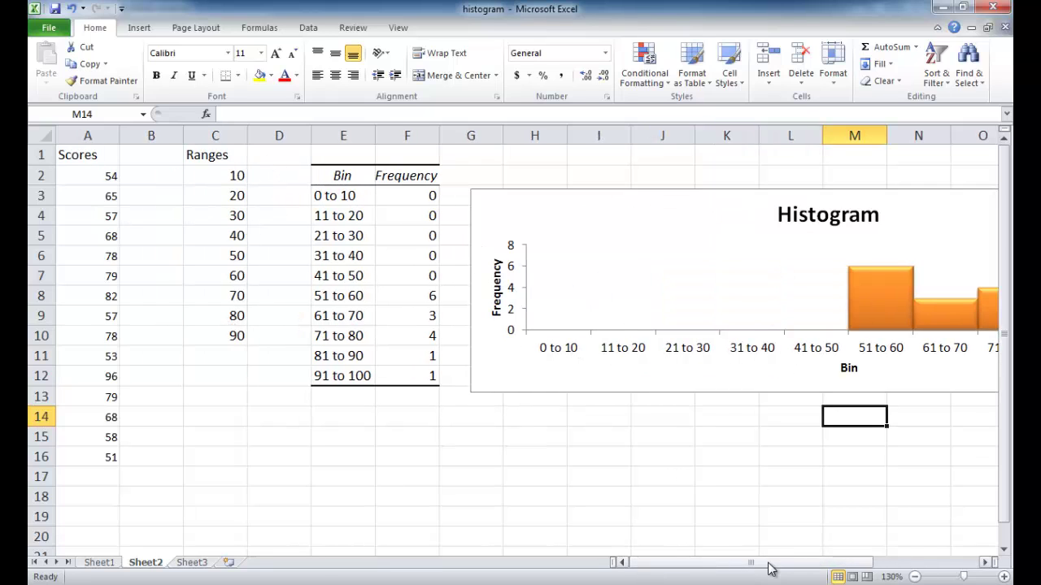
drag(771, 569, 823, 567)
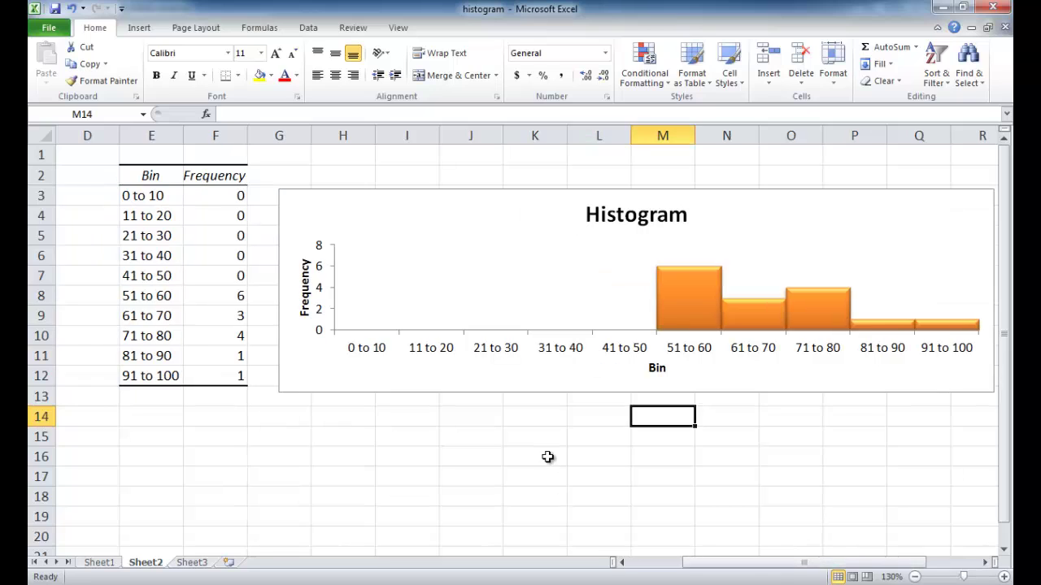